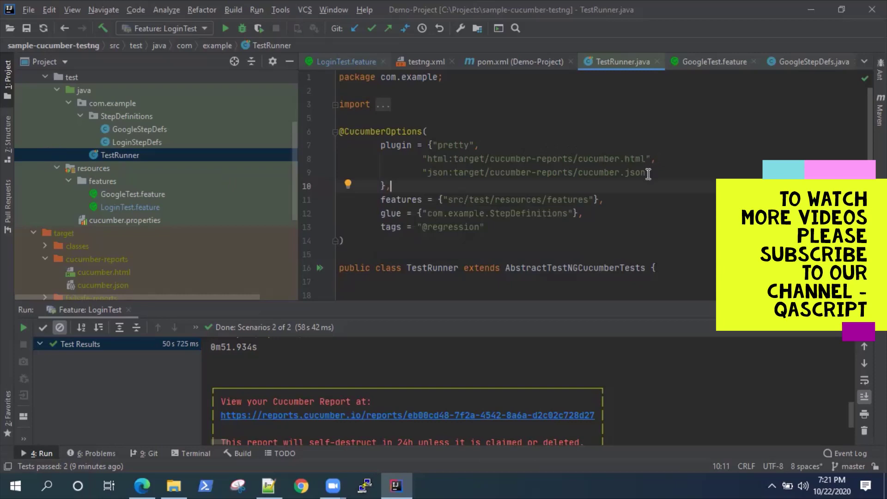
- Highlight the json and html report paths in TestRunner and enlarge the Run output
left_click_drag(643, 173, 426, 173)
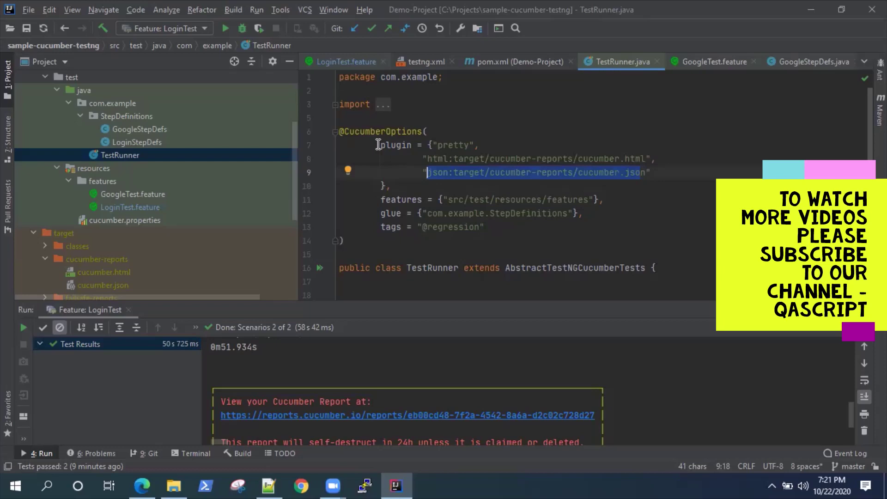
left_click_drag(423, 158, 653, 158)
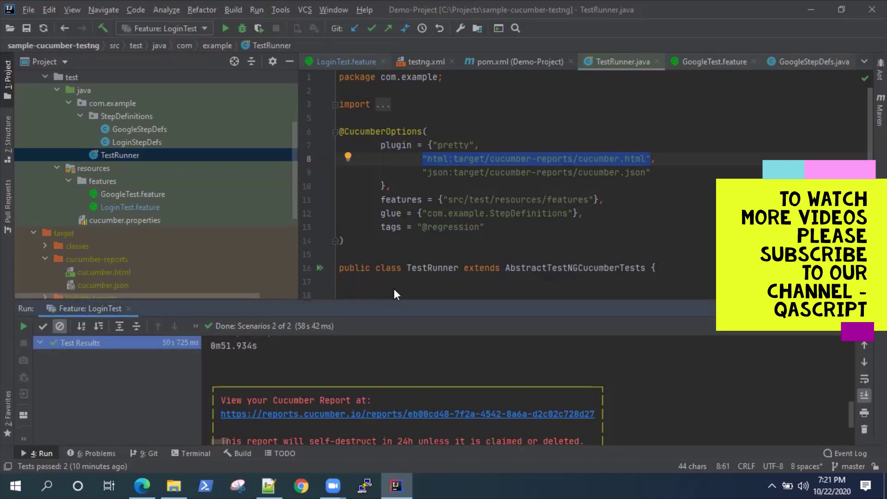
left_click_drag(389, 308, 398, 274)
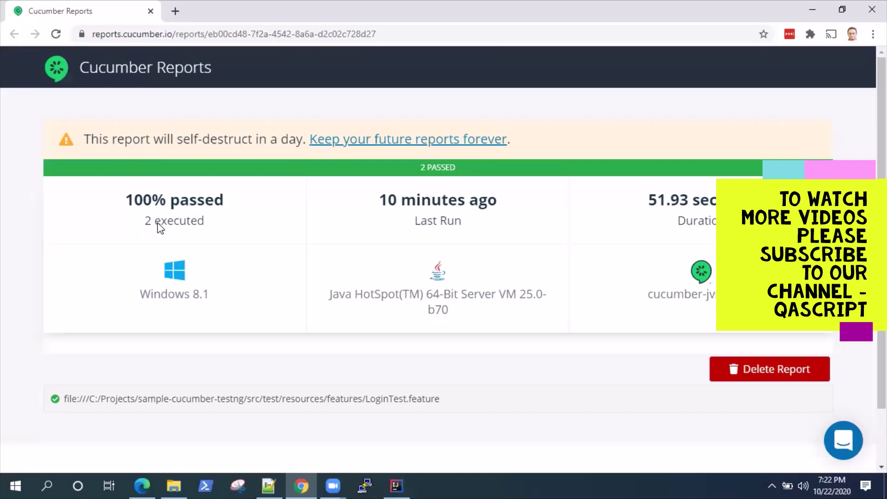
- Expand the LoginTest.feature results in the Chrome report, then minimize Chrome
left_click(260, 399)
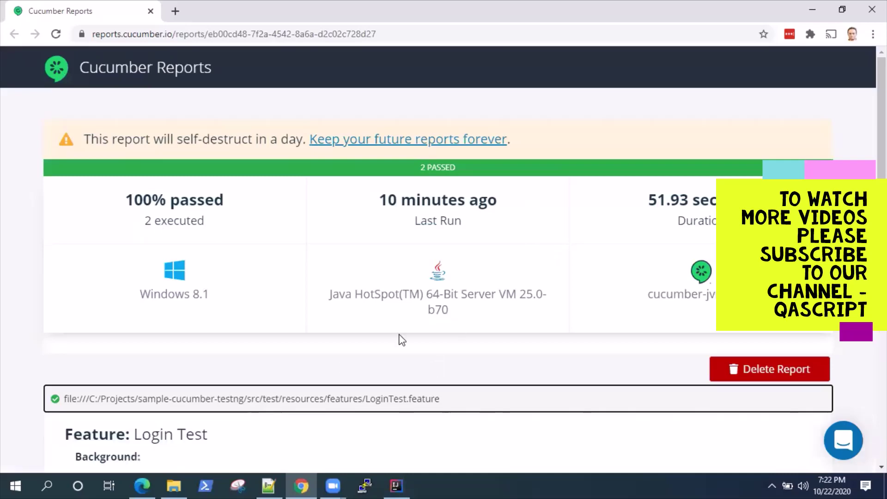
scroll(415, 320, "down", 3)
scroll(235, 388, "down", 2)
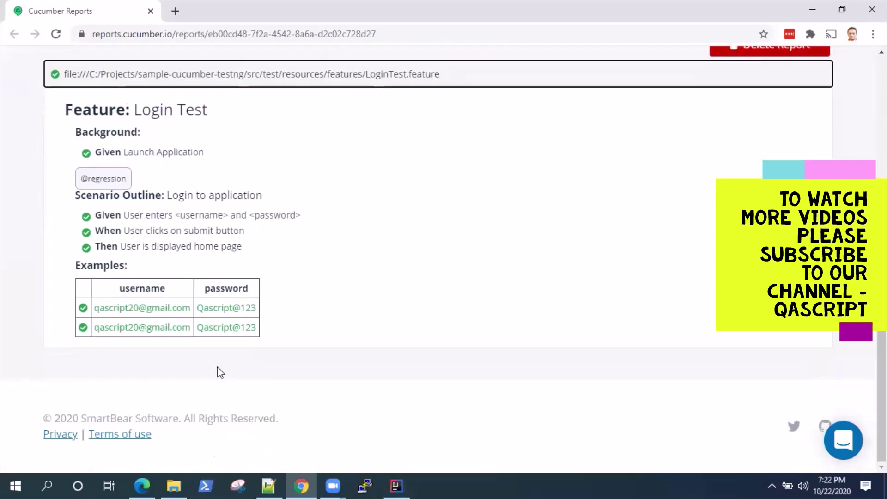
scroll(299, 221, "up", 3)
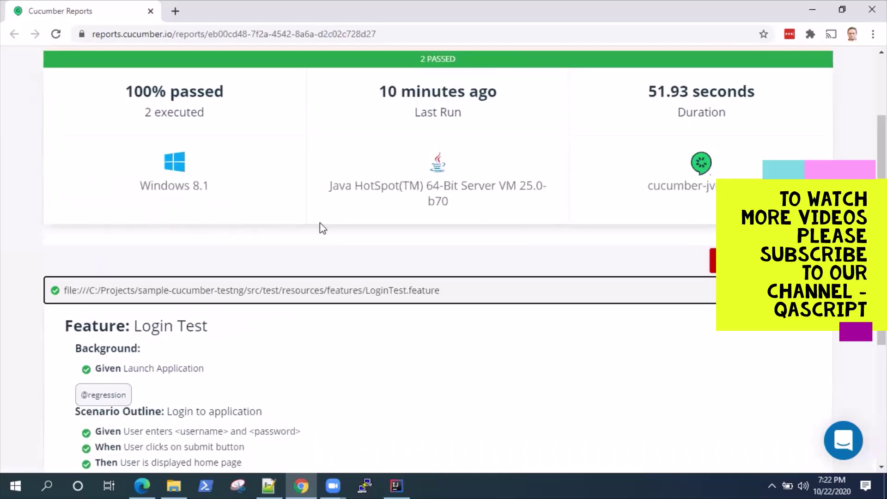
scroll(375, 234, "up", 2)
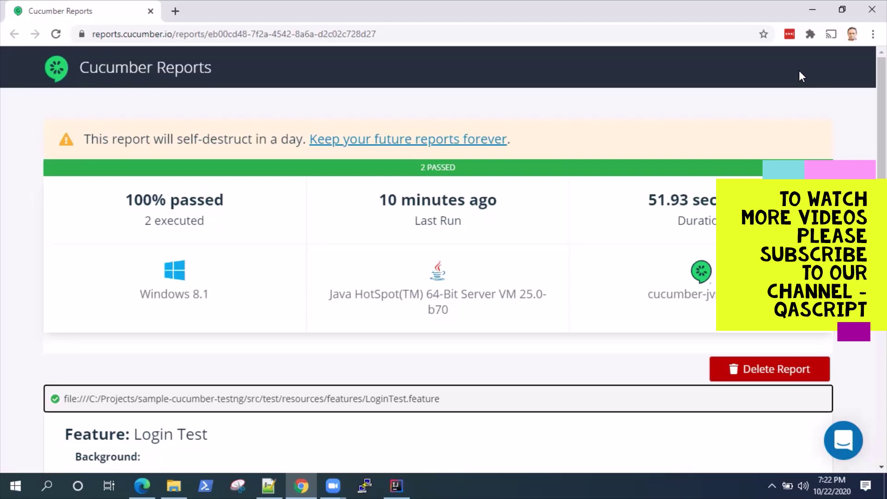
left_click(814, 10)
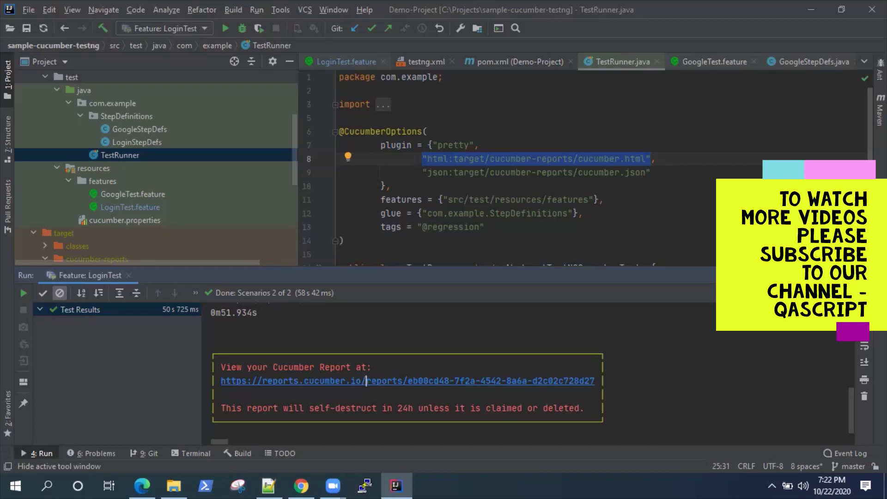
- Hide the Run output, collapse the target folder, and open pom.xml
key("shift+Escape")
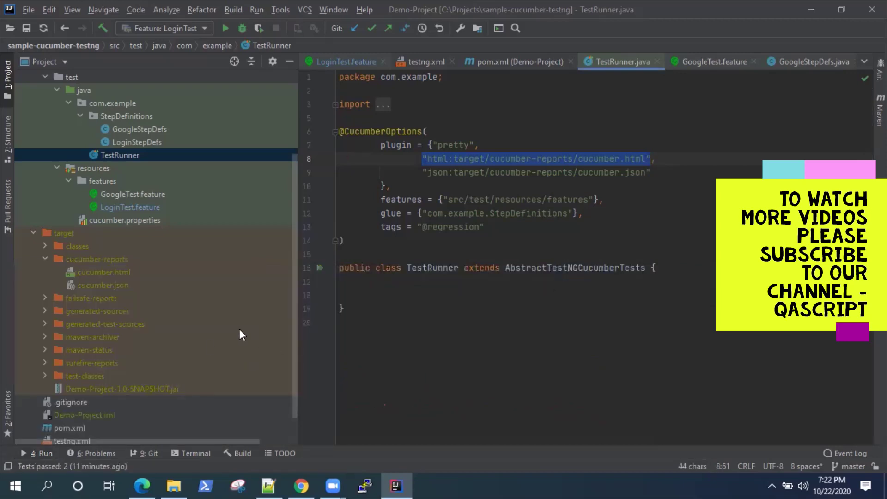
left_click(35, 232)
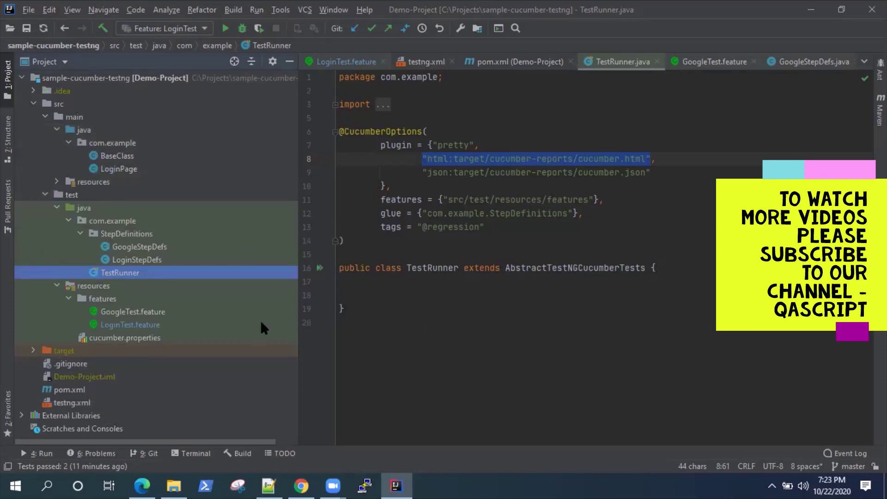
double_click(66, 390)
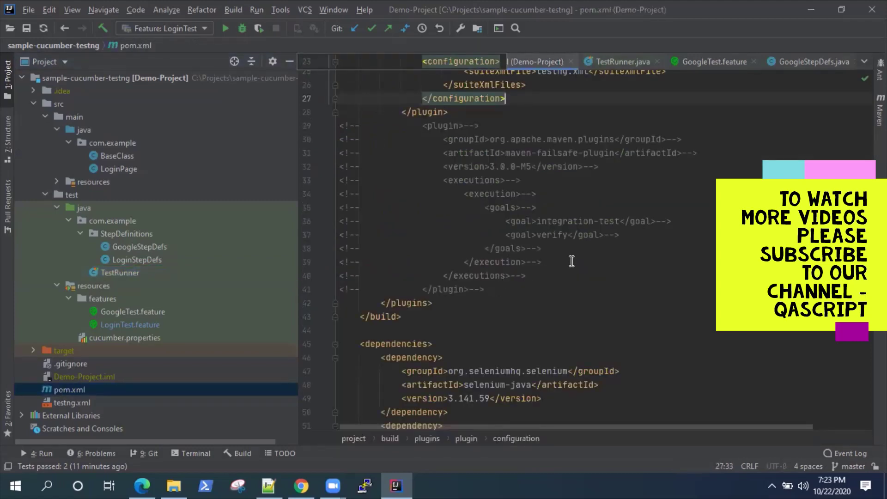
scroll(571, 261, "up", 3)
scroll(571, 260, "up", 2)
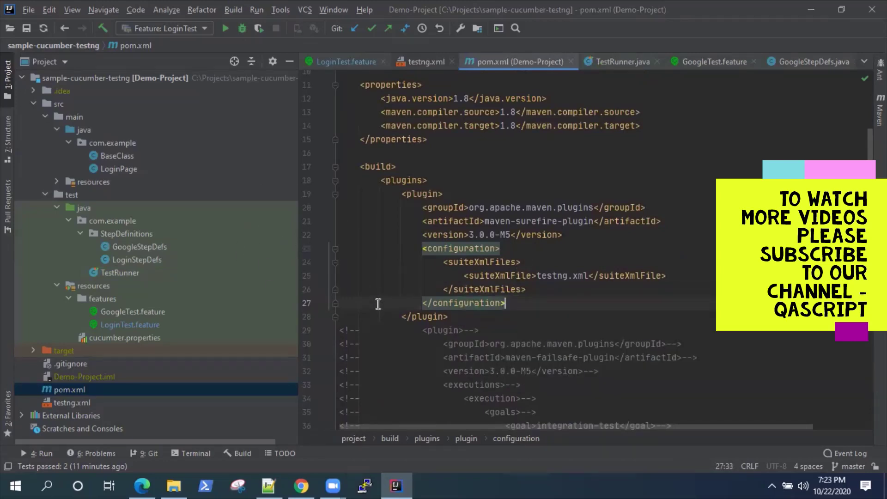
- Bring up the Notepad++ snippet and select the maven-cucumber-reporting plugin block
left_click(269, 485)
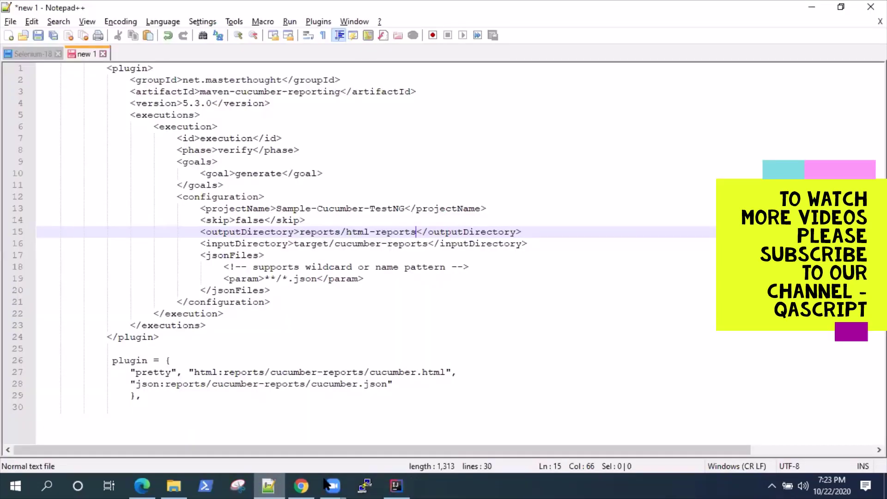
left_click(286, 149)
left_click(131, 80)
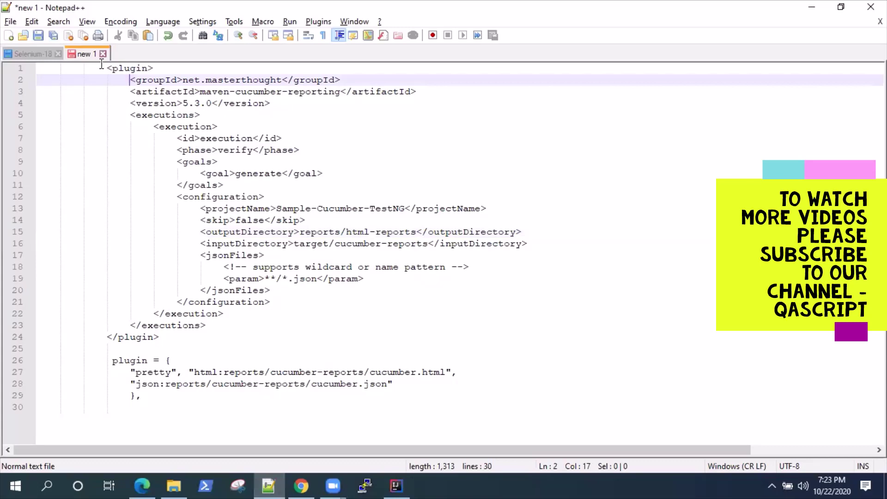
mouse_move(107, 68)
left_mouse_down()
mouse_move(199, 244)
mouse_move(160, 336)
left_mouse_up()
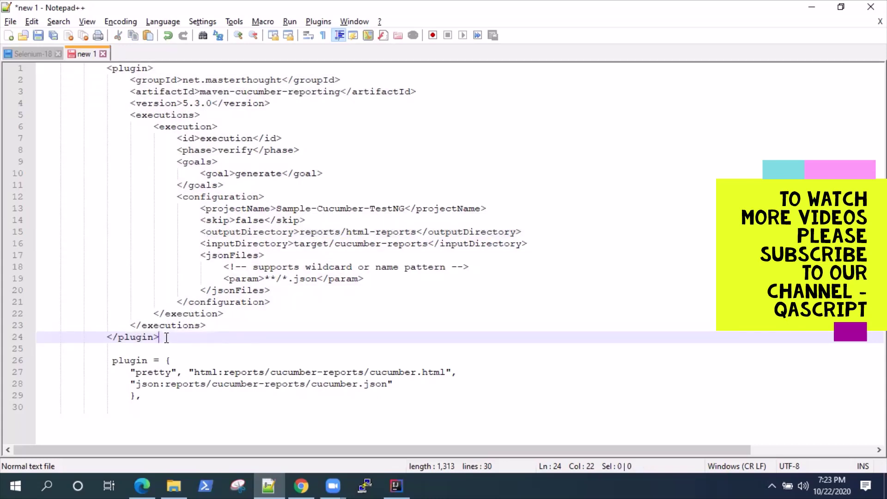
left_click(167, 337)
left_click_drag(107, 69, 180, 340)
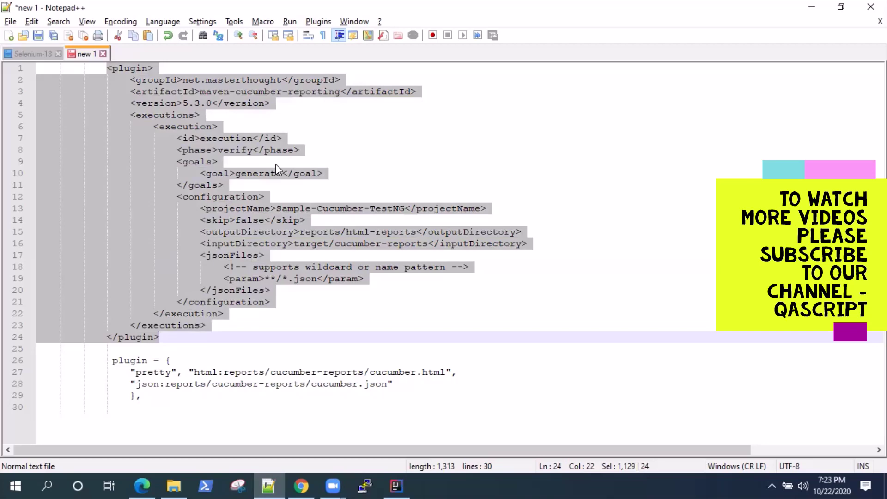
- Delete the wildcard comment line and reselect the whole edited plugin block
left_click(472, 268)
left_click_drag(472, 267, 468, 255)
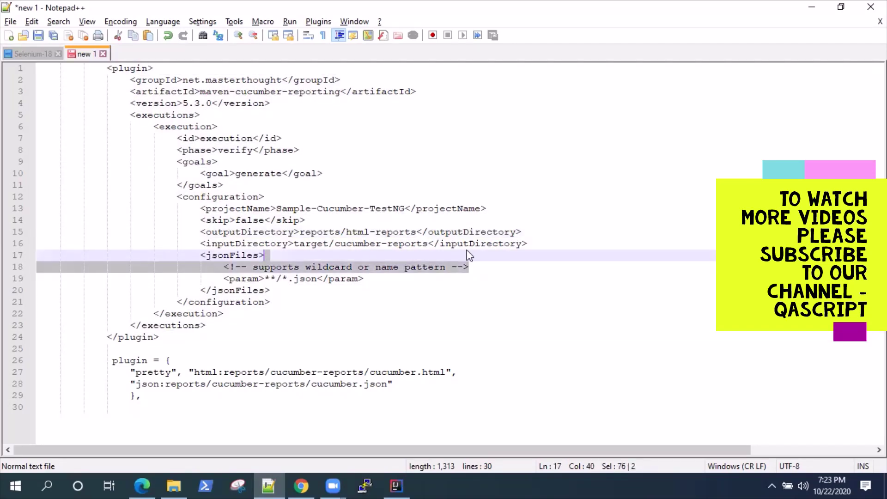
key("Delete")
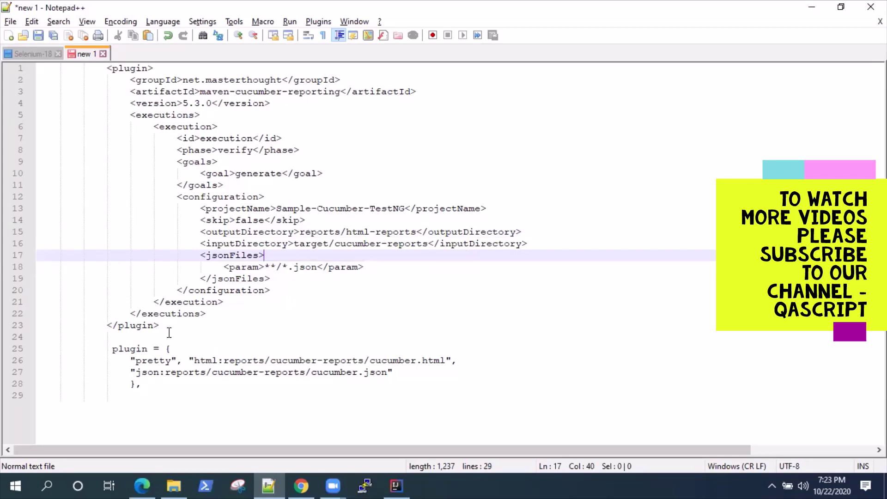
left_click(166, 323)
left_click_drag(166, 323, 110, 69)
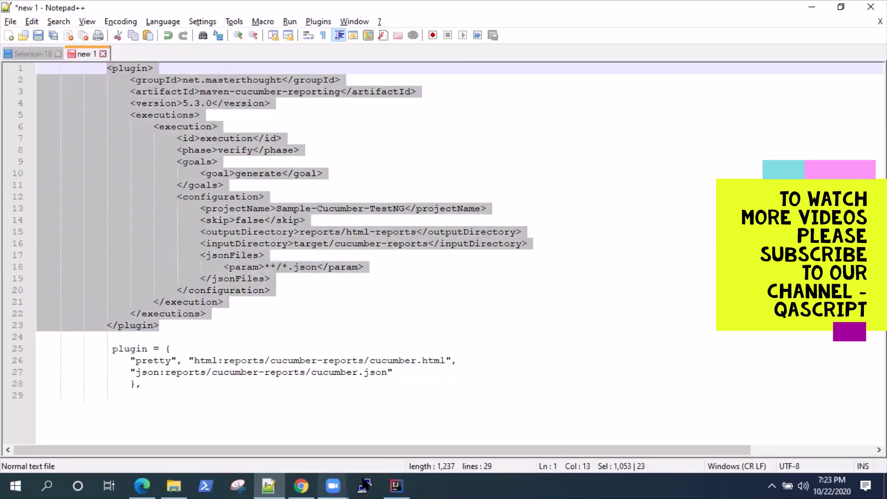
left_click(396, 486)
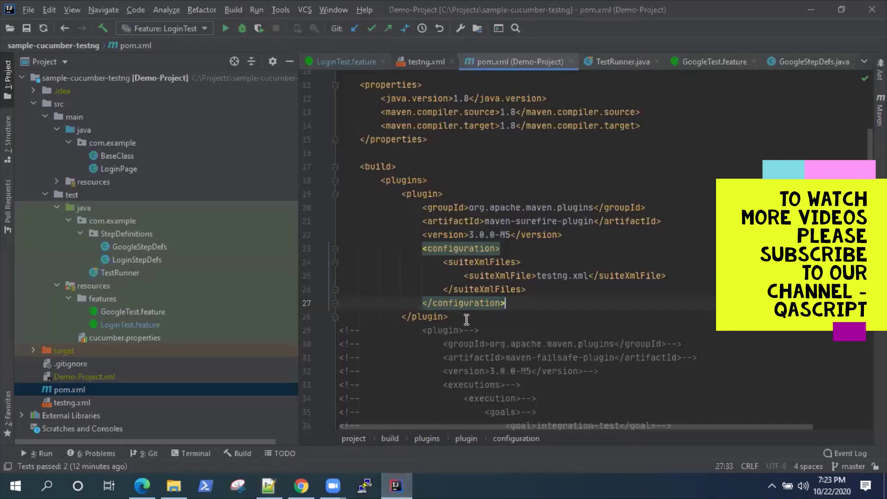
left_click(464, 318)
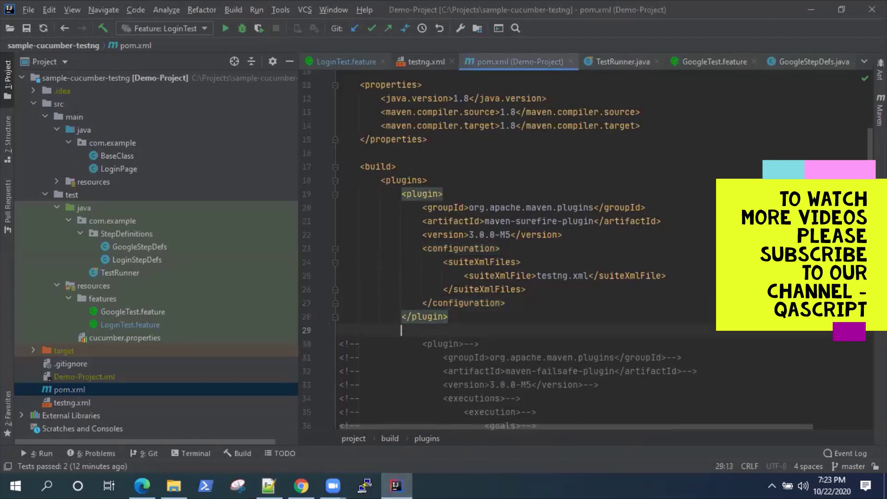
key("Return")
key("ctrl+v")
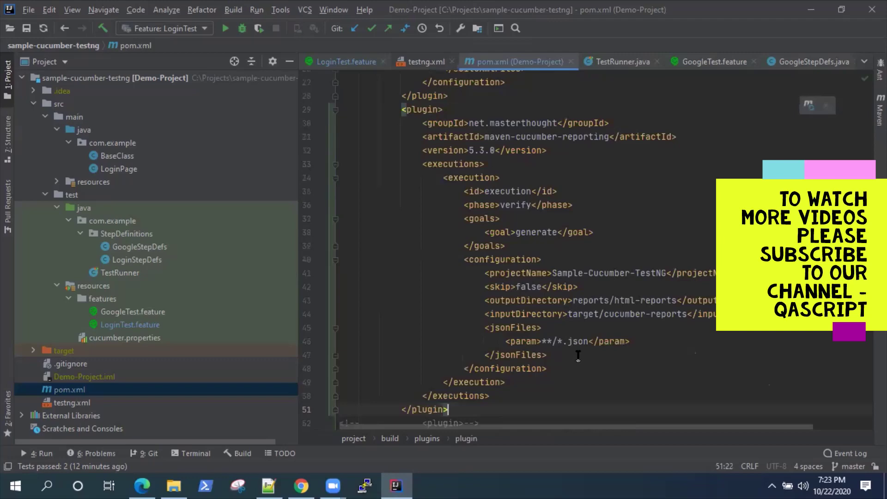
scroll(580, 356, "down", 1)
scroll(579, 356, "down", 2)
scroll(580, 357, "up", 2)
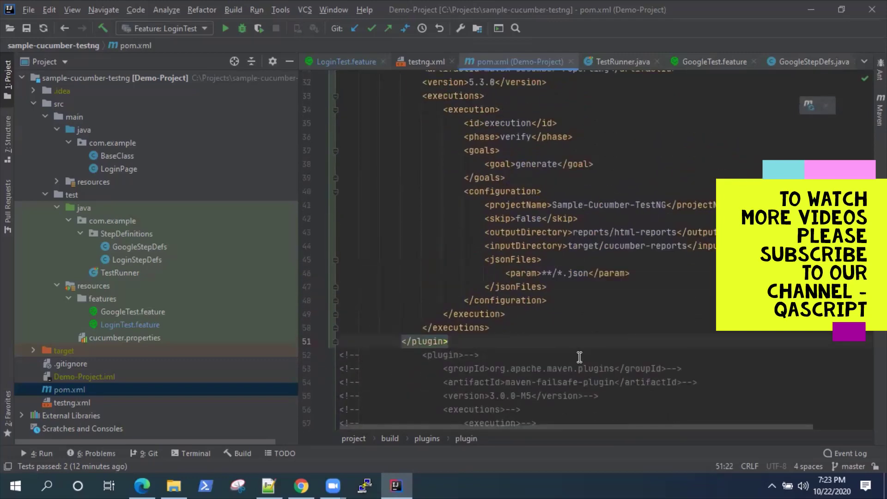
scroll(580, 356, "up", 2)
scroll(580, 353, "up", 1)
scroll(579, 350, "down", 1)
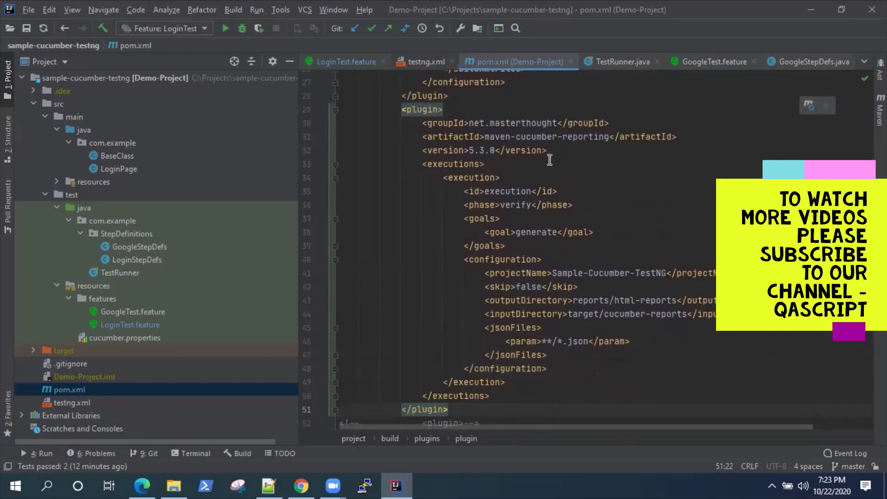
left_click(404, 123)
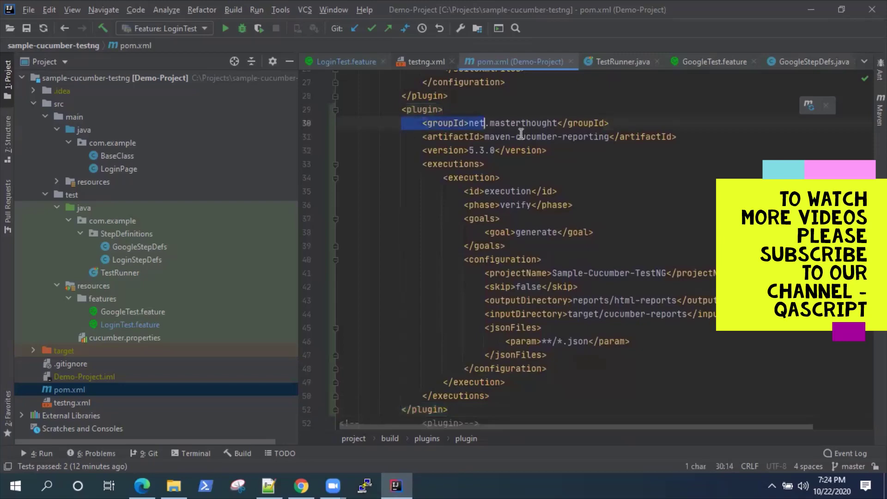
left_click_drag(404, 124, 566, 154)
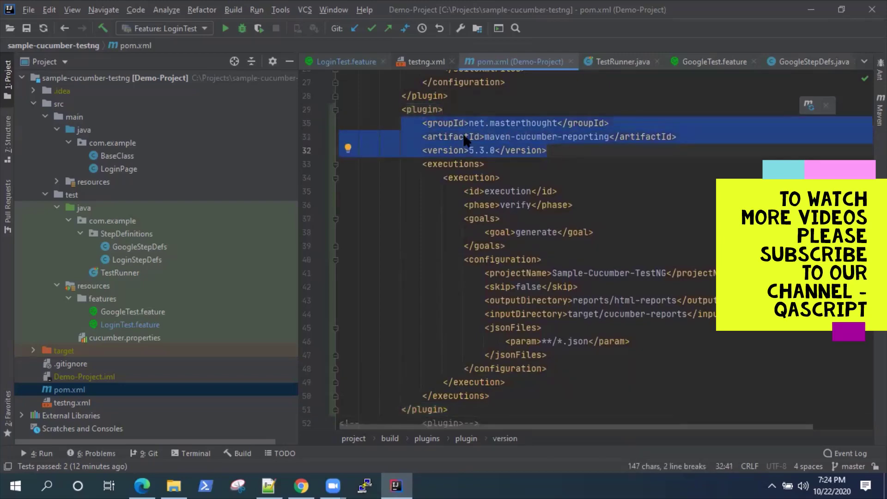
left_click(435, 188)
left_click(404, 163)
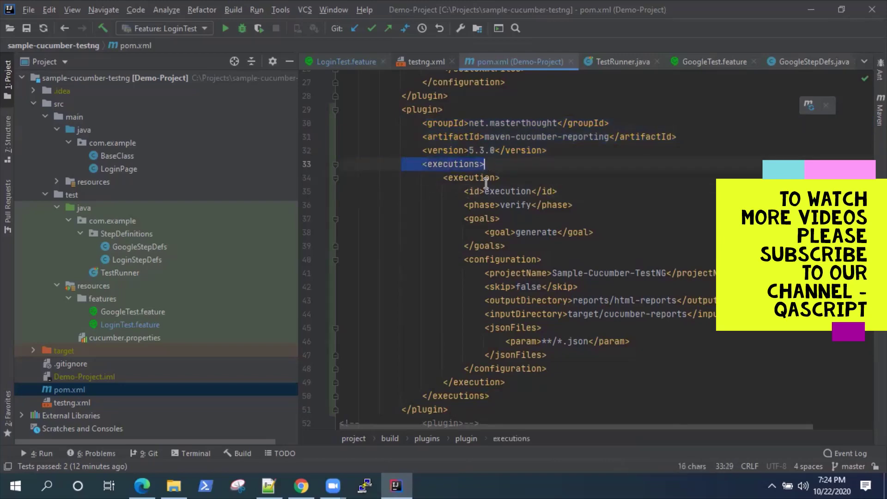
left_click_drag(439, 178, 531, 179)
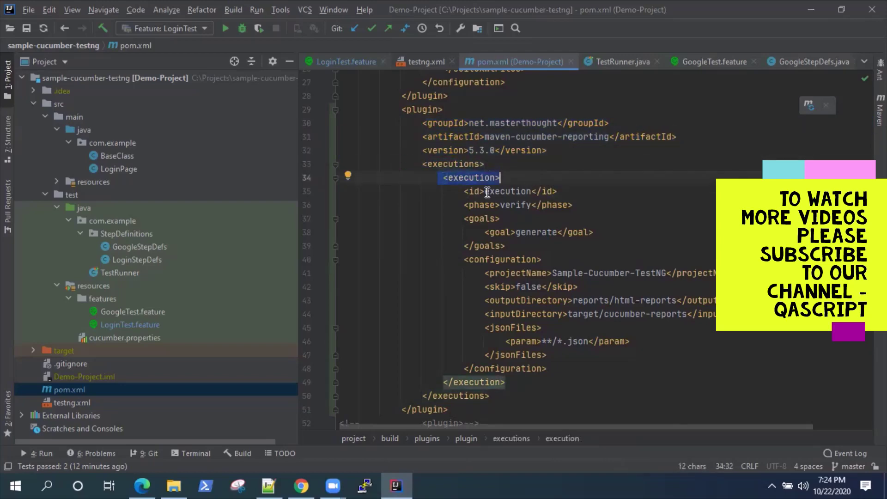
left_click_drag(462, 206, 574, 206)
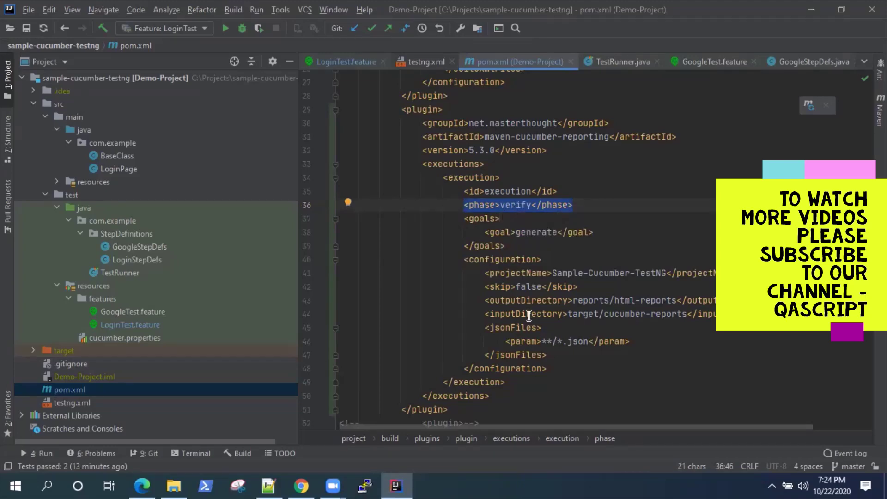
left_click(456, 219)
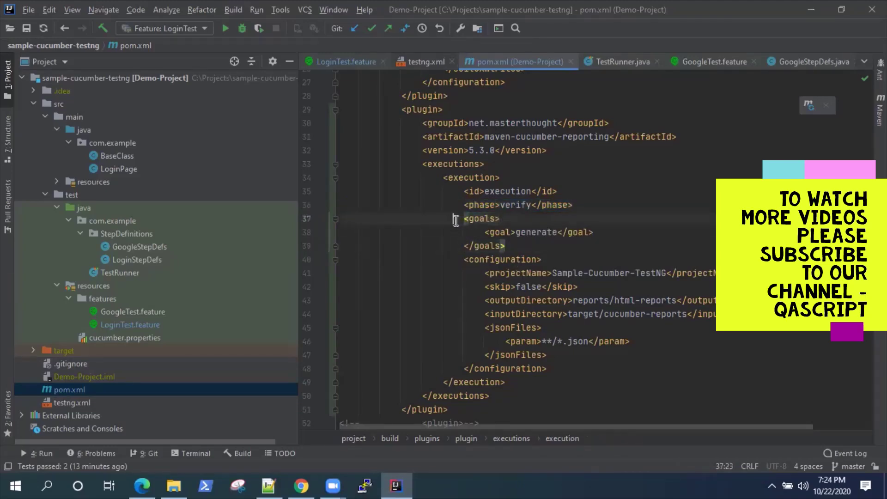
left_click_drag(455, 219, 582, 246)
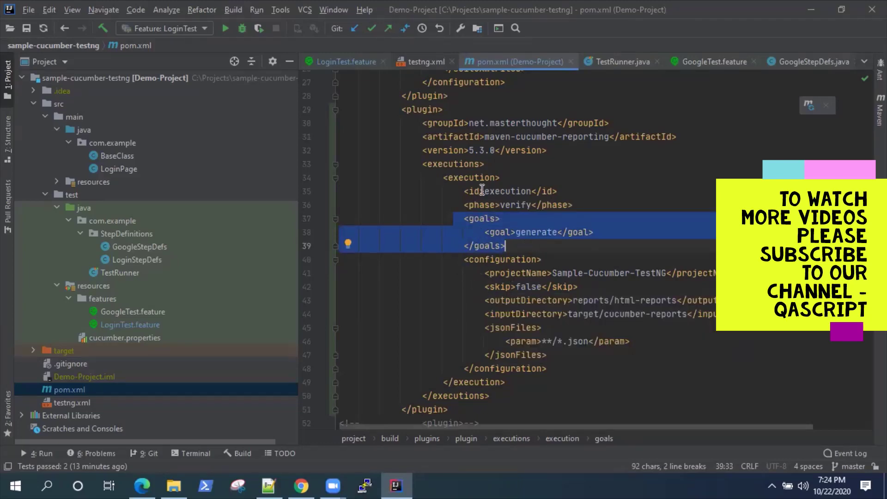
left_click(442, 286)
scroll(477, 178, "down", 2)
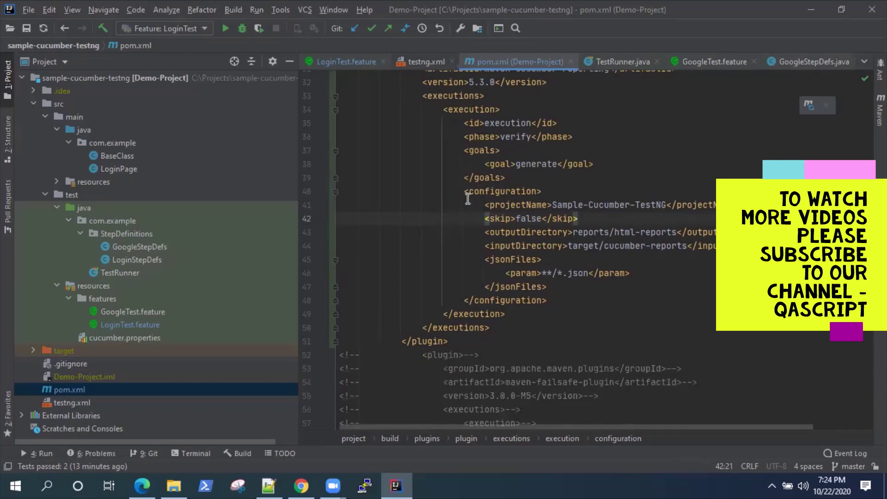
left_click_drag(461, 192, 666, 295)
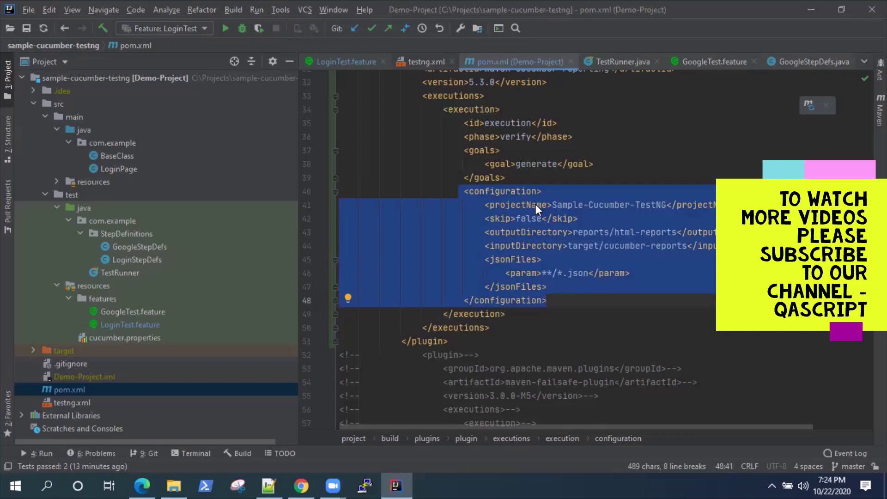
left_click(547, 218)
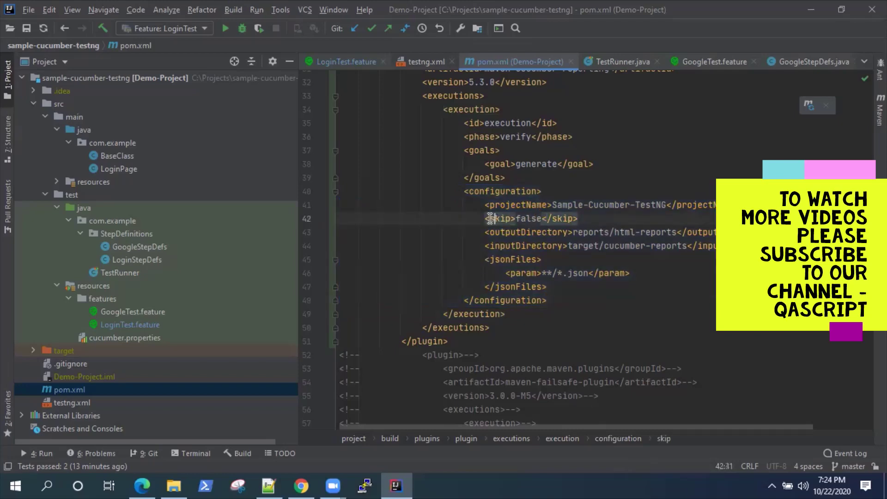
left_click_drag(485, 218, 579, 219)
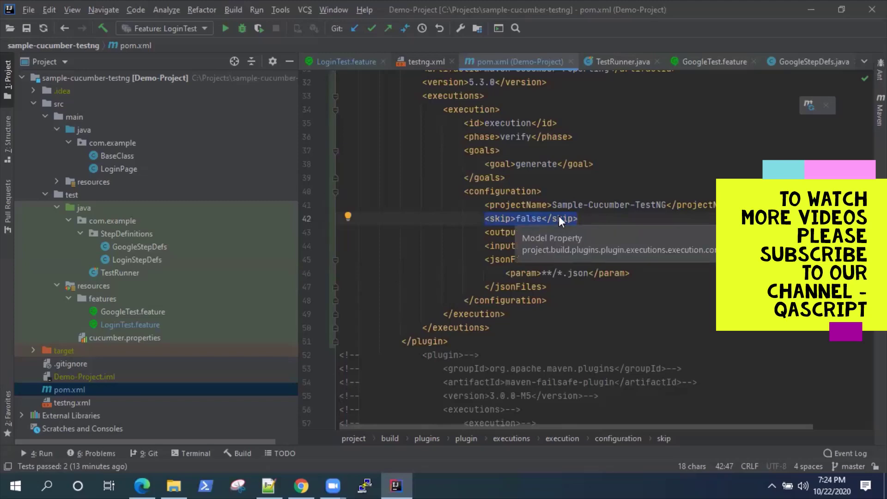
left_click_drag(478, 204, 736, 205)
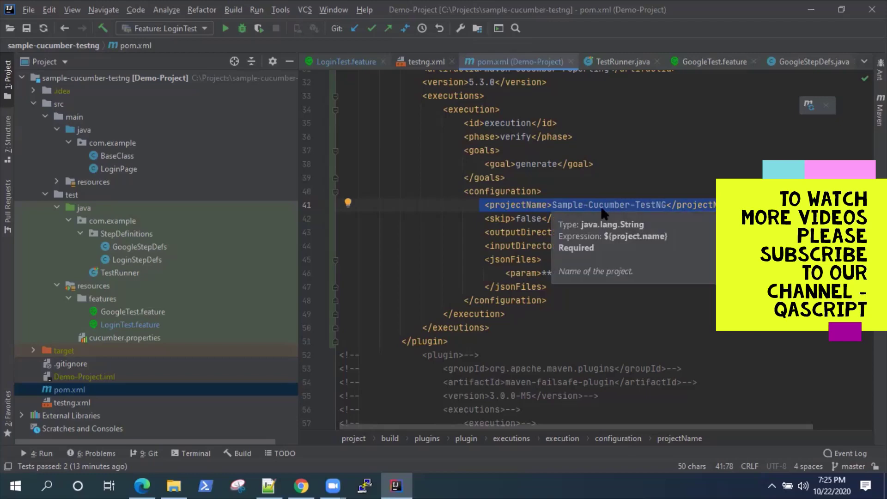
left_click_drag(483, 233, 766, 232)
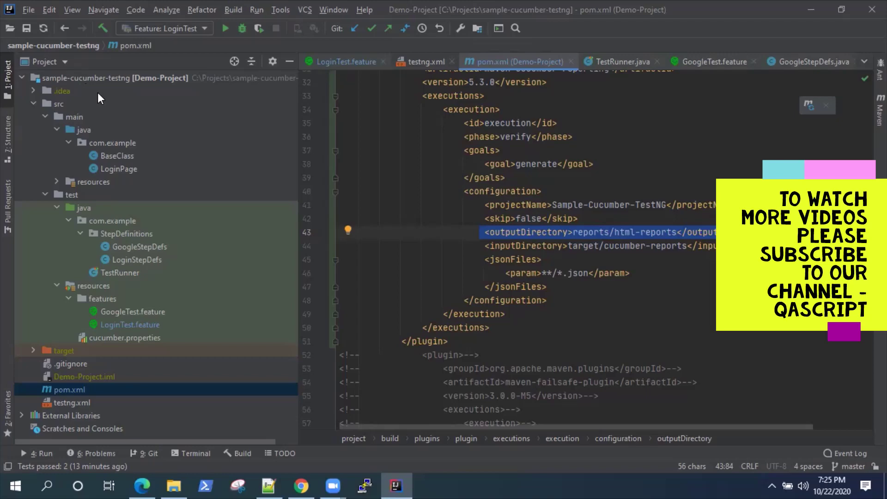
left_click(603, 233)
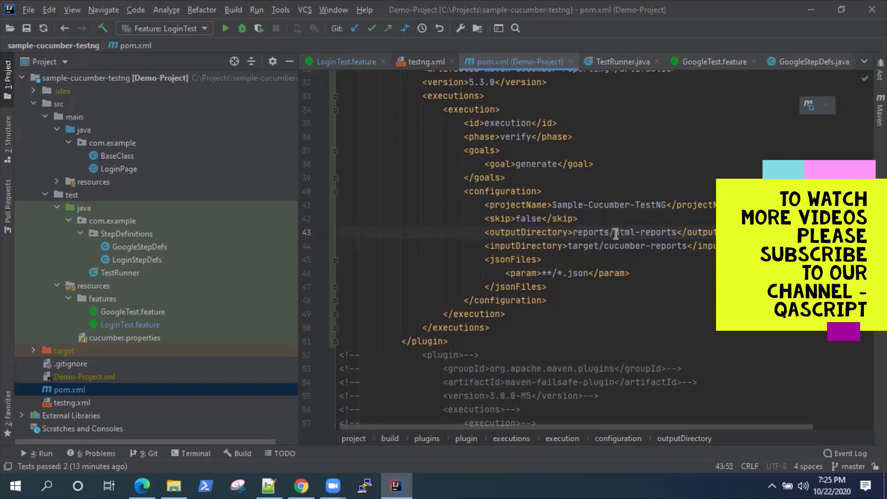
left_click_drag(614, 232, 669, 233)
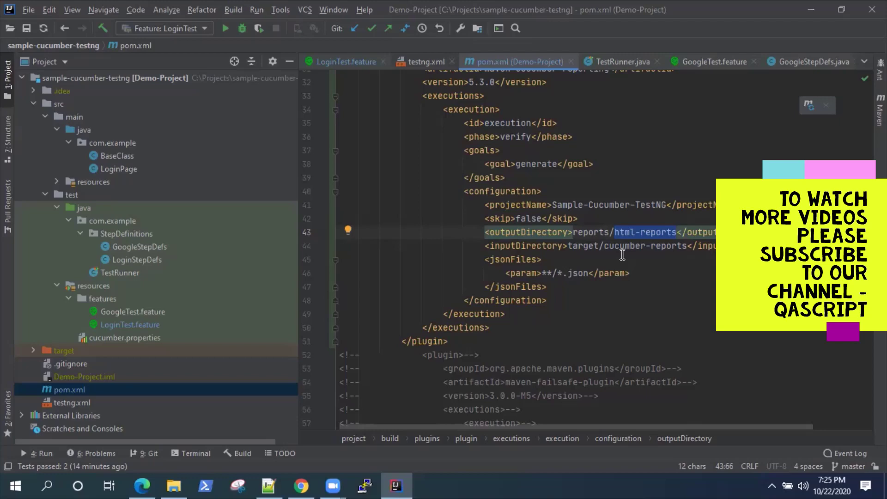
left_click(594, 245)
left_click(484, 245)
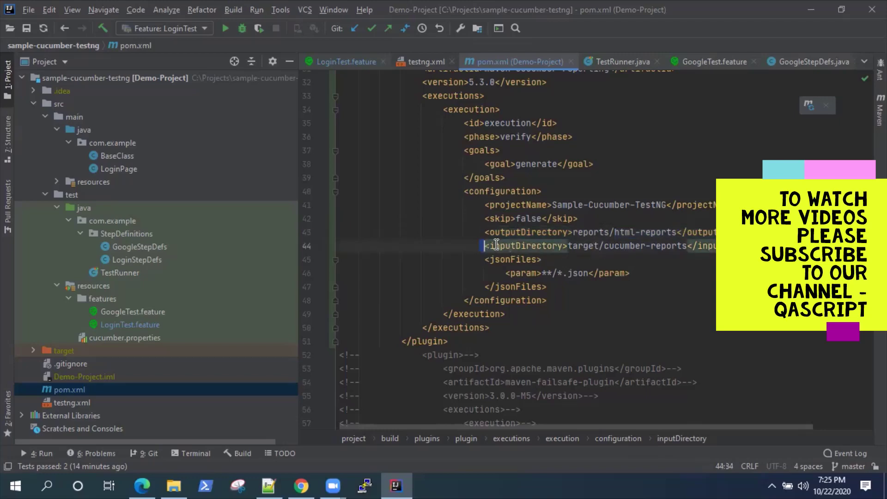
left_click_drag(485, 246, 736, 246)
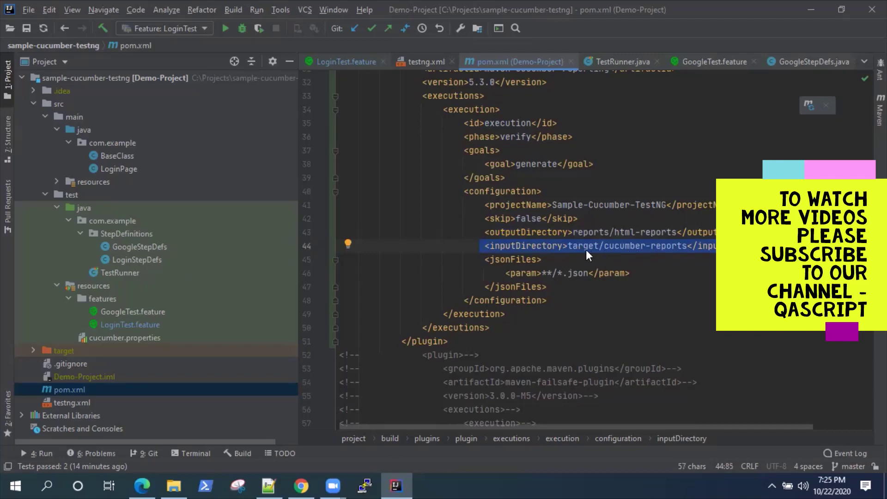
mouse_move(568, 245)
left_mouse_down()
mouse_move(688, 248)
mouse_move(486, 247)
mouse_move(560, 272)
mouse_move(568, 285)
left_mouse_up()
left_click(509, 274)
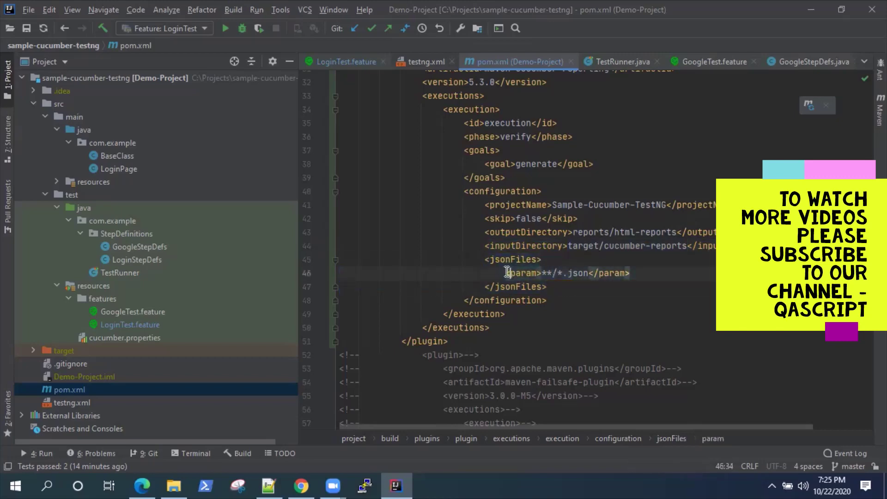
left_click_drag(506, 273, 632, 273)
left_click_drag(557, 273, 591, 273)
left_click(557, 273)
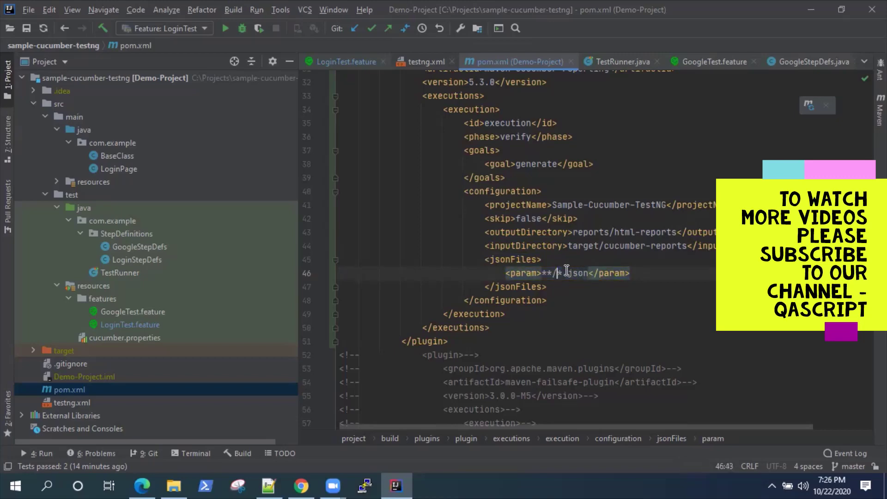
left_click_drag(541, 272, 591, 273)
mouse_move(485, 245)
left_mouse_down()
mouse_move(542, 259)
mouse_move(776, 246)
left_mouse_up()
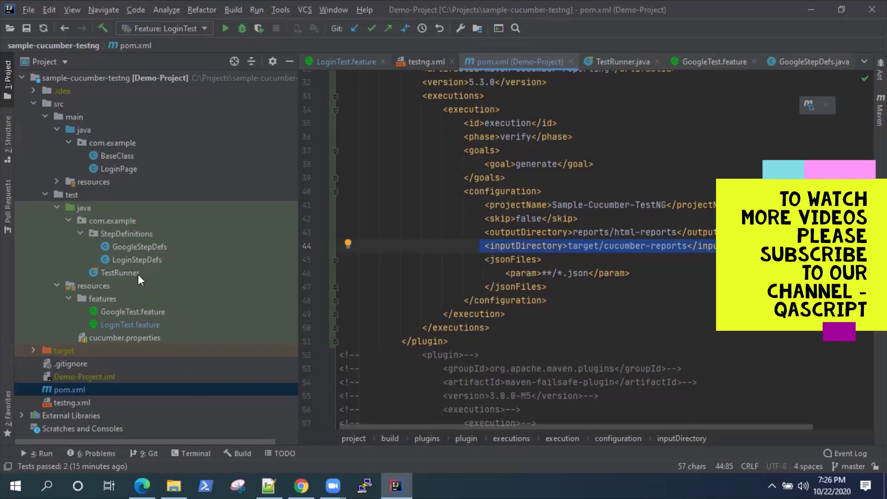
double_click(124, 274)
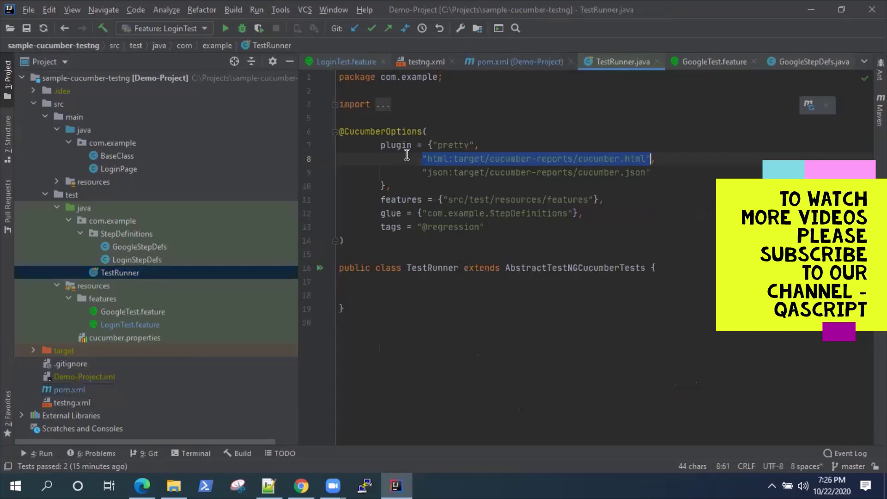
left_click(532, 158)
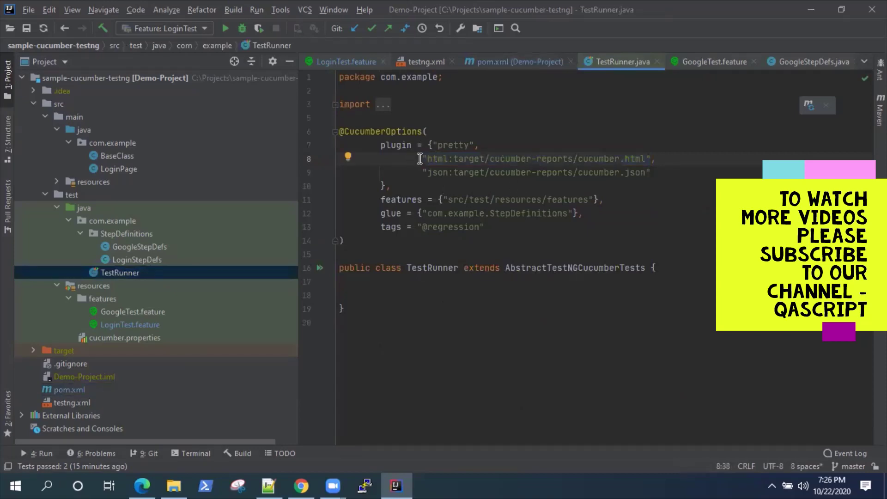
left_click_drag(420, 173, 652, 173)
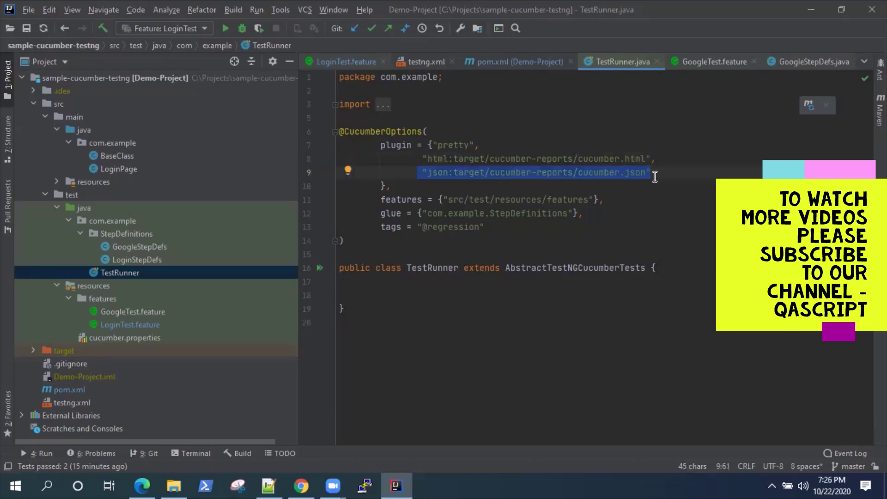
left_click(556, 173)
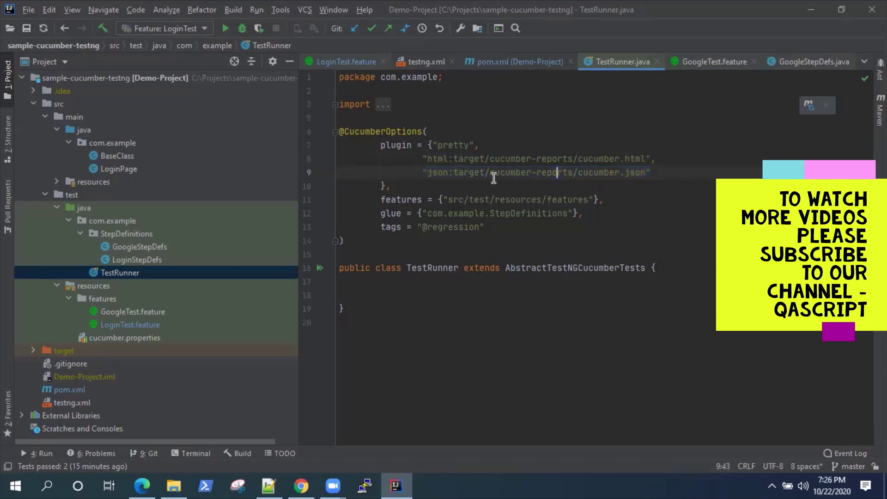
left_click_drag(454, 173, 652, 173)
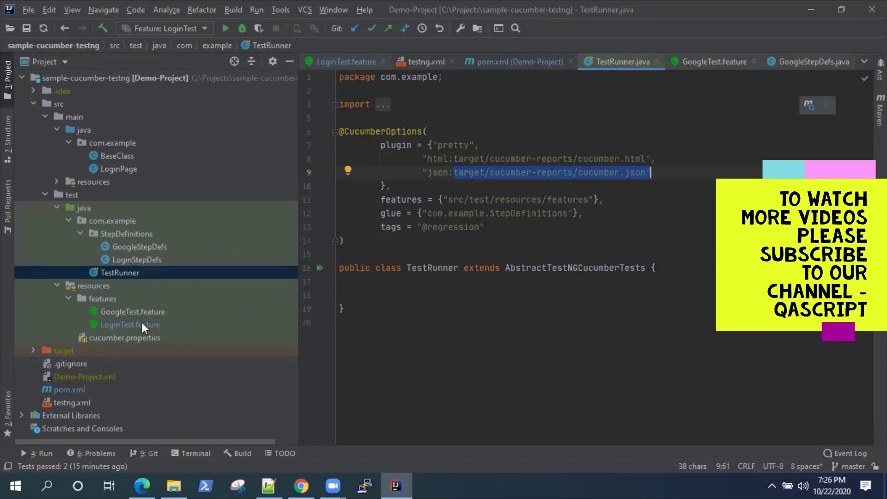
double_click(69, 390)
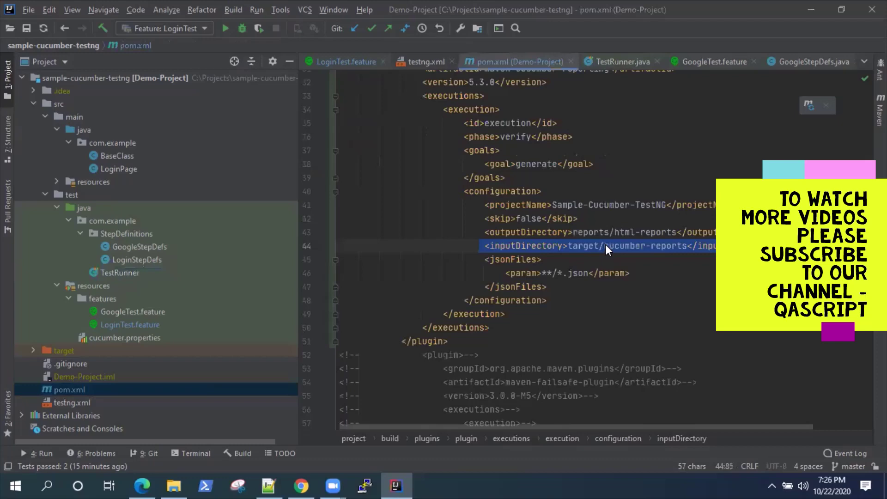
left_click(634, 245)
left_click_drag(568, 246, 688, 246)
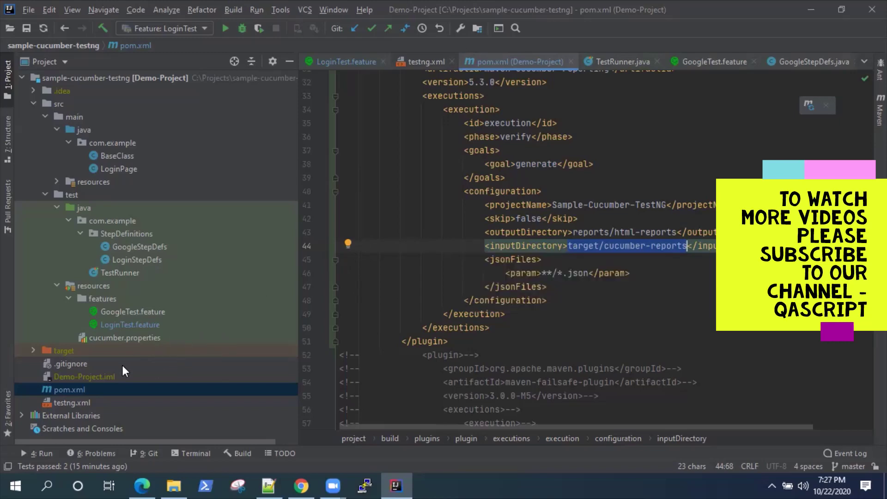
left_click(272, 479)
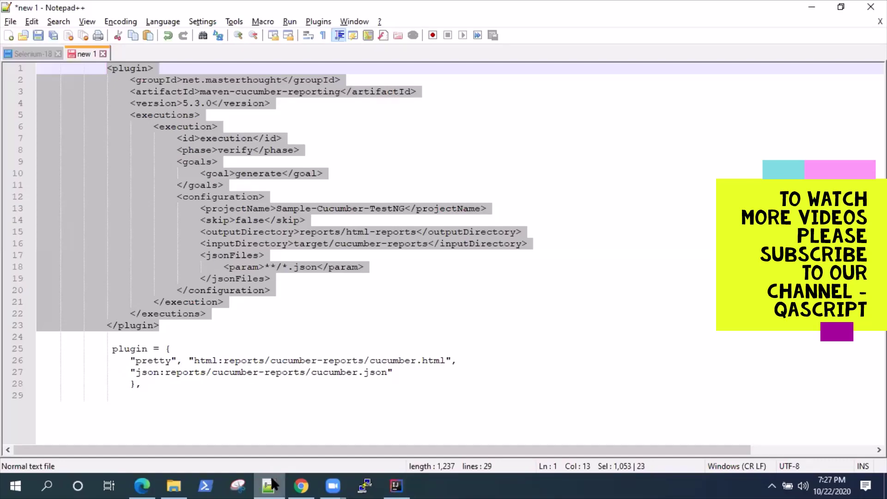
left_click(273, 482)
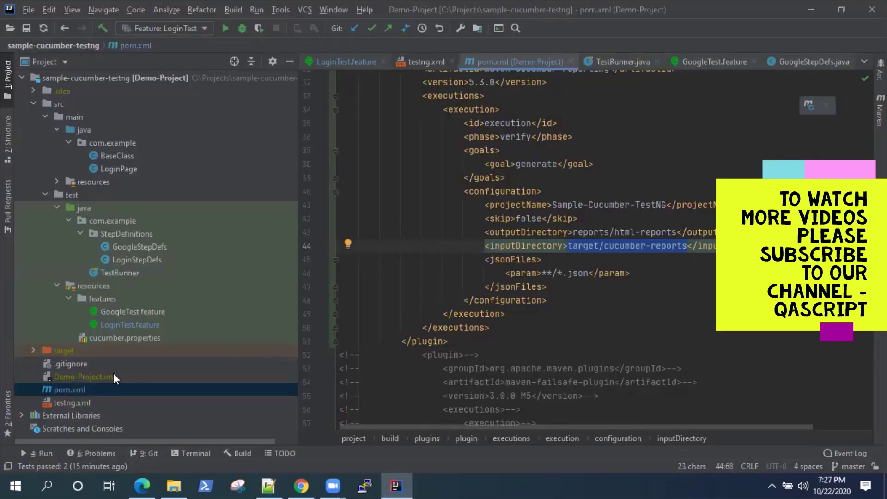
double_click(120, 272)
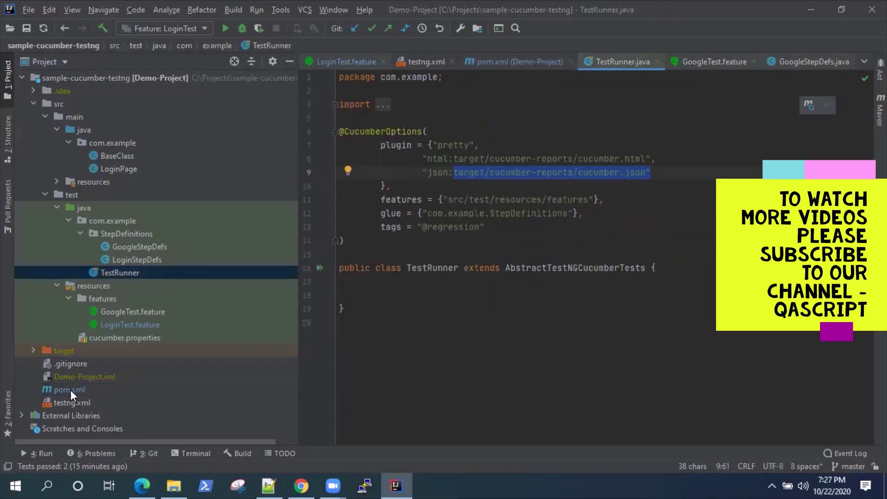
double_click(69, 391)
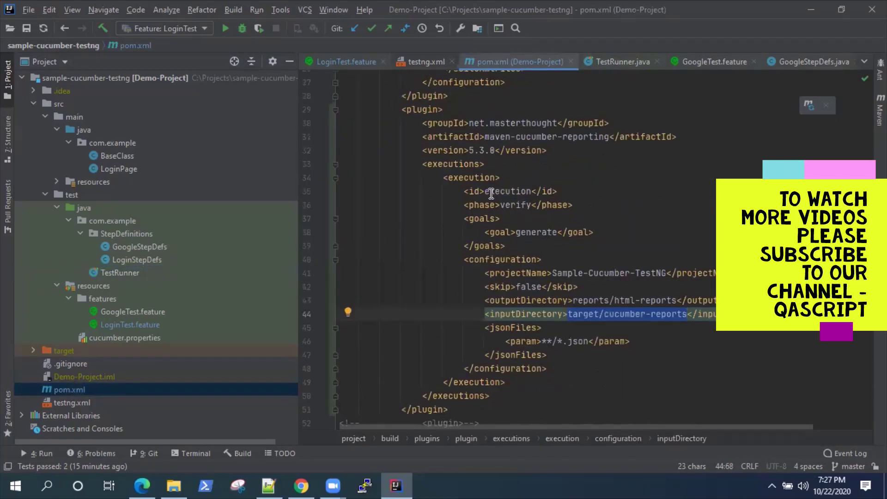
scroll(488, 180, "up", 2)
scroll(485, 222, "up", 5)
scroll(534, 222, "down", 5)
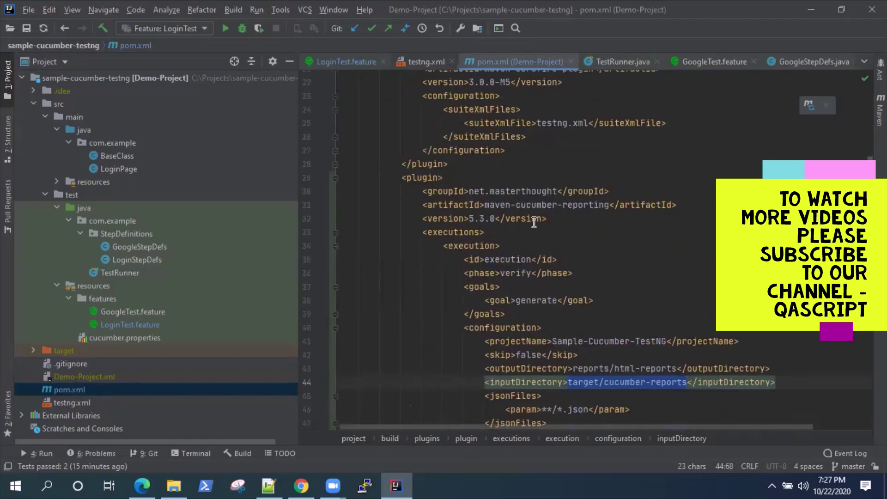
scroll(534, 222, "down", 3)
scroll(590, 316, "down", 2)
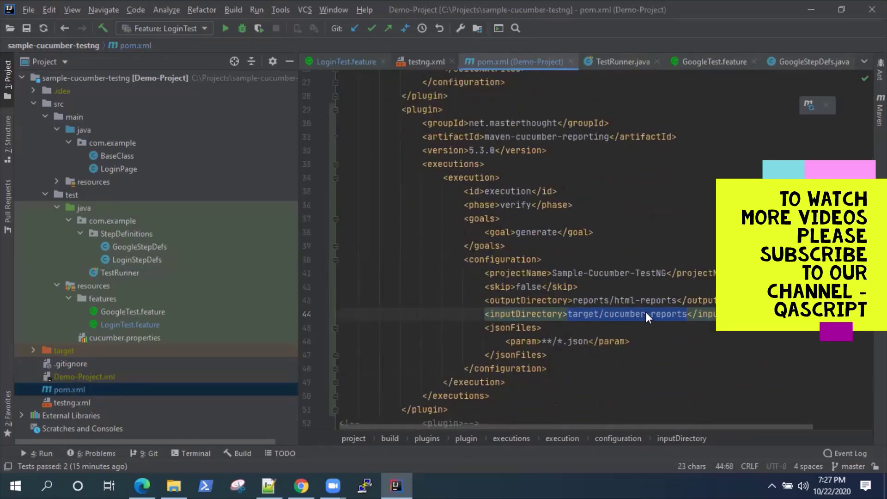
scroll(645, 316, "down", 3)
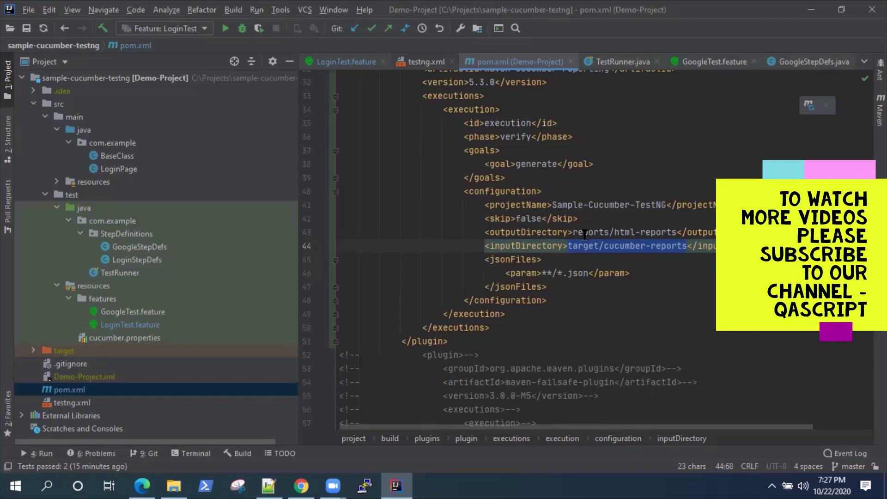
left_click_drag(478, 258, 569, 290)
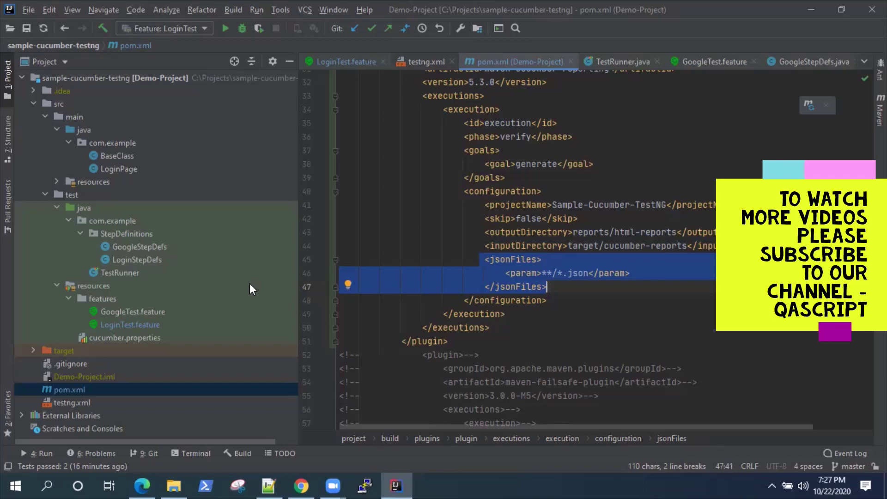
left_click(128, 314)
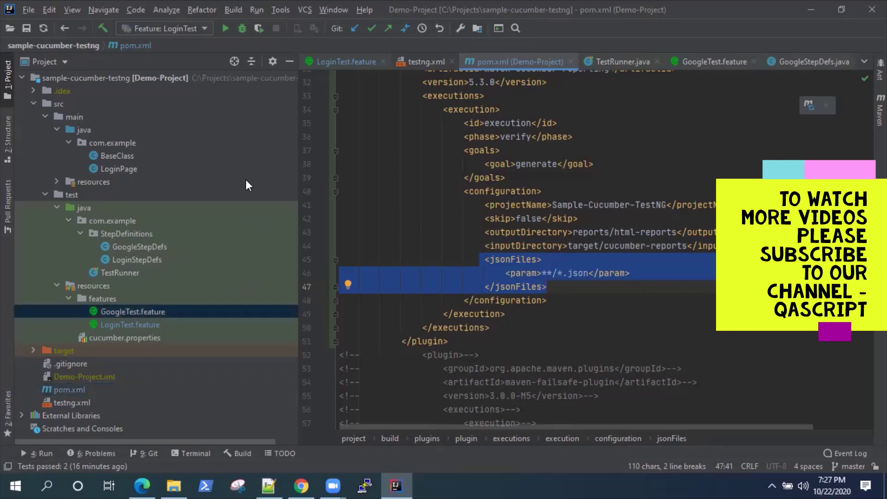
right_click(129, 312)
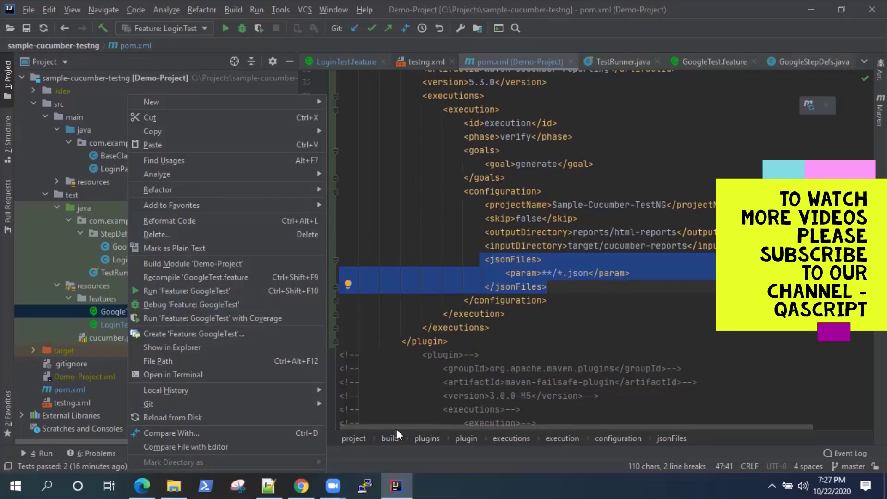
left_click(404, 456)
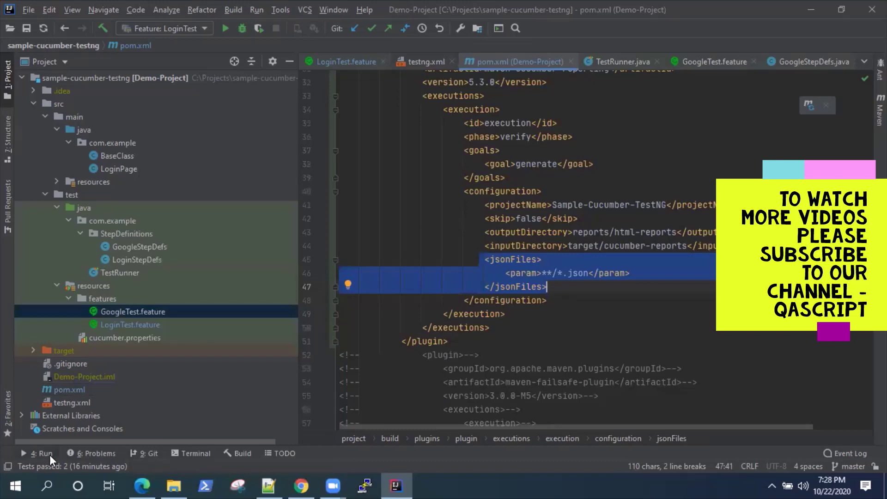
- In the Terminal, erase 'verify' from mvn clean verify to begin mvn clean install
left_click(181, 455)
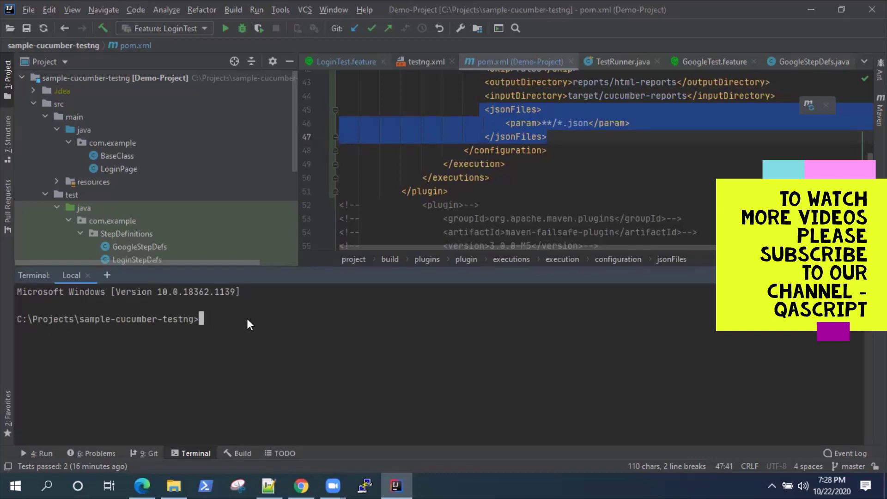
type("mvn cle")
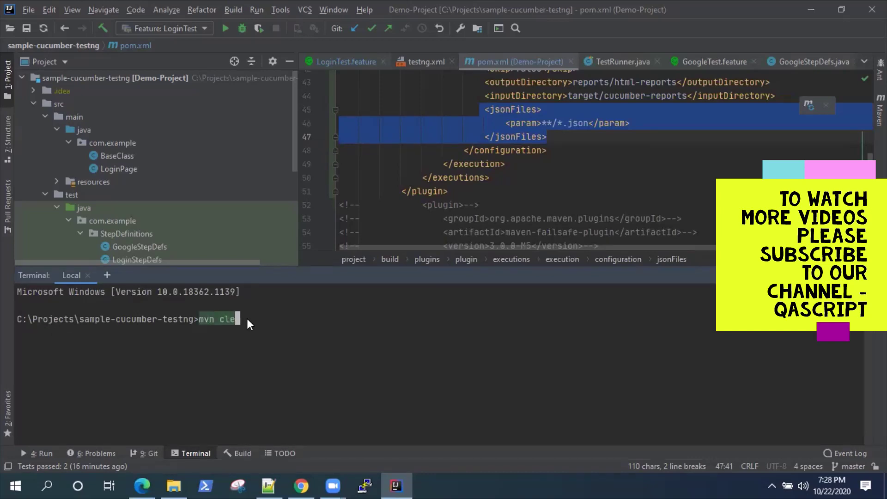
type("an verif")
type("y")
scroll(543, 178, "up", 2)
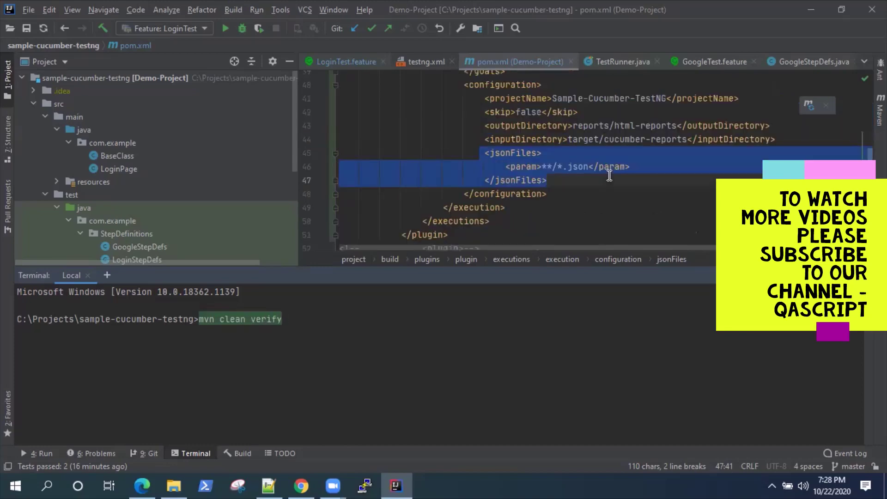
scroll(526, 163, "up", 1)
scroll(499, 138, "up", 2)
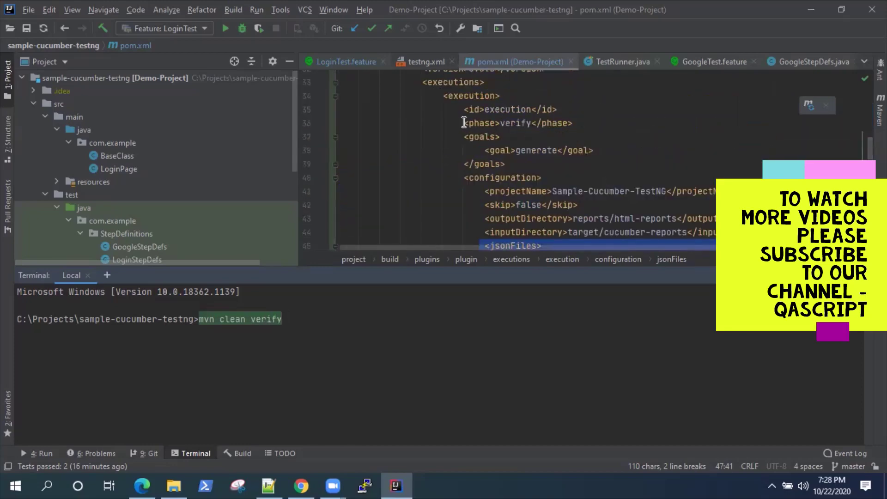
left_click_drag(465, 123, 574, 122)
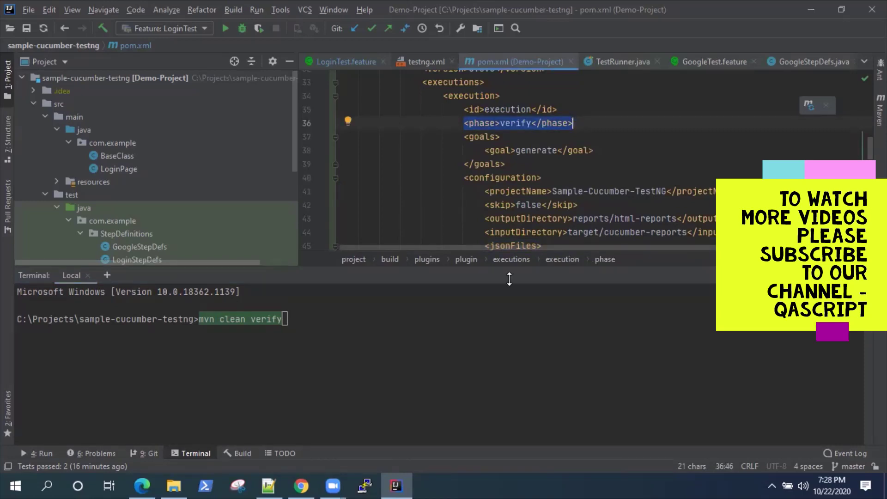
left_click(316, 319)
key("BackSpace")
key("BackSpace")
key("BackSpace")
key("BackSpace")
key("BackSpace")
key("BackSpace")
type("in")
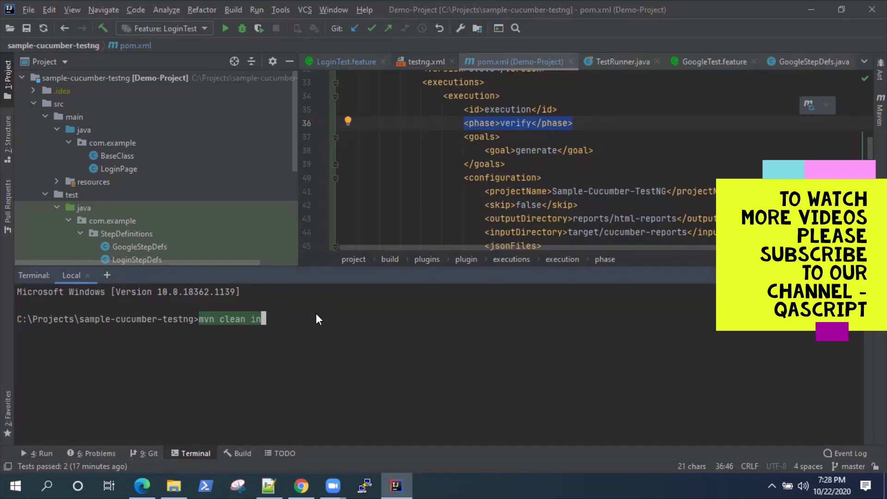
type("stall")
- Execute mvn clean install in the Terminal and wait for BUILD SUCCESS
key("Return")
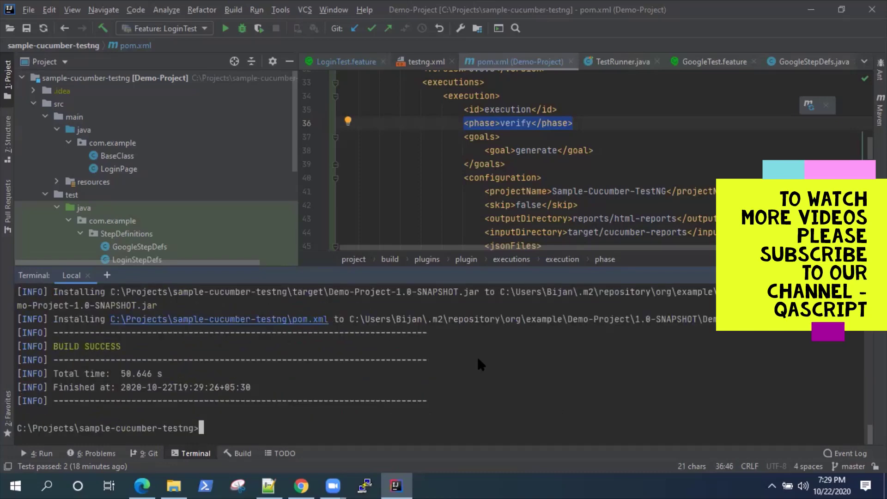
scroll(475, 362, "up", 1)
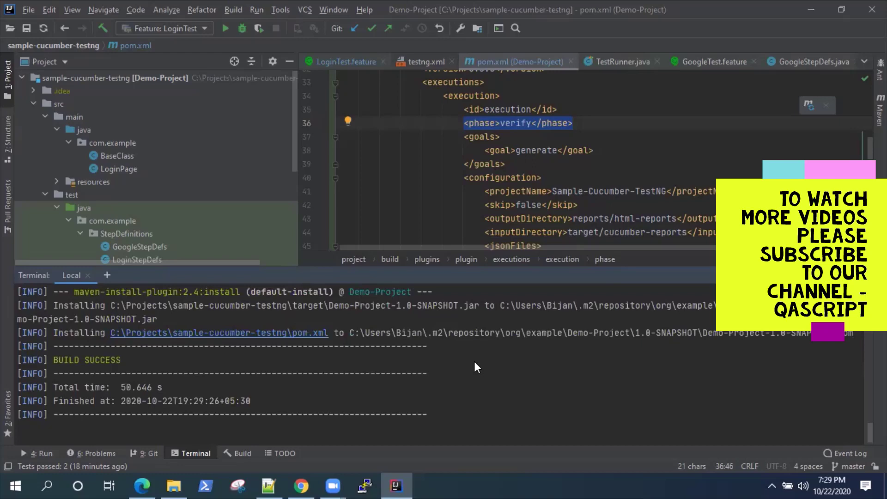
scroll(475, 367, "up", 2)
scroll(71, 341, "up", 1)
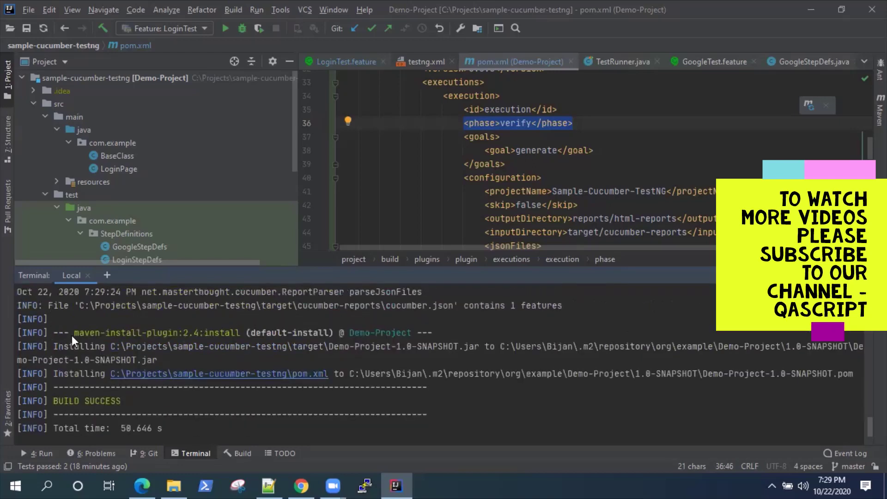
scroll(72, 336, "up", 3)
scroll(69, 314, "up", 1)
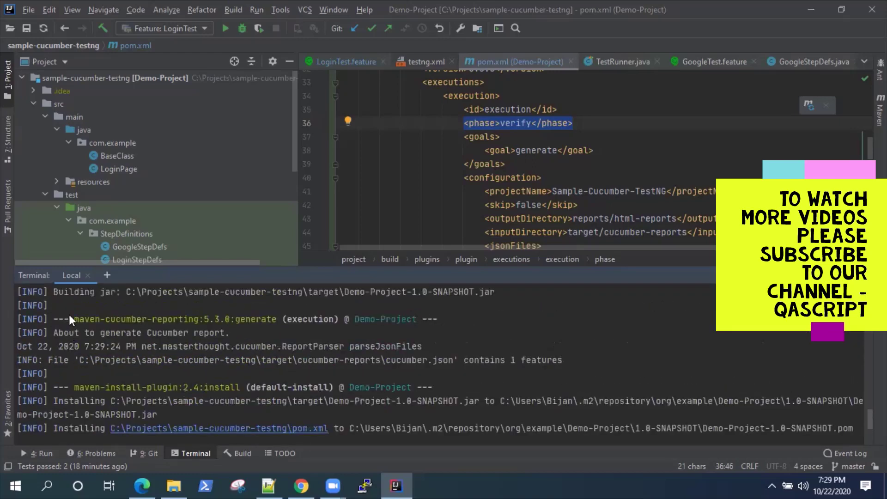
- Check the cucumber report lines in the build output and dismiss both clipboard notifications
left_click_drag(74, 319, 278, 321)
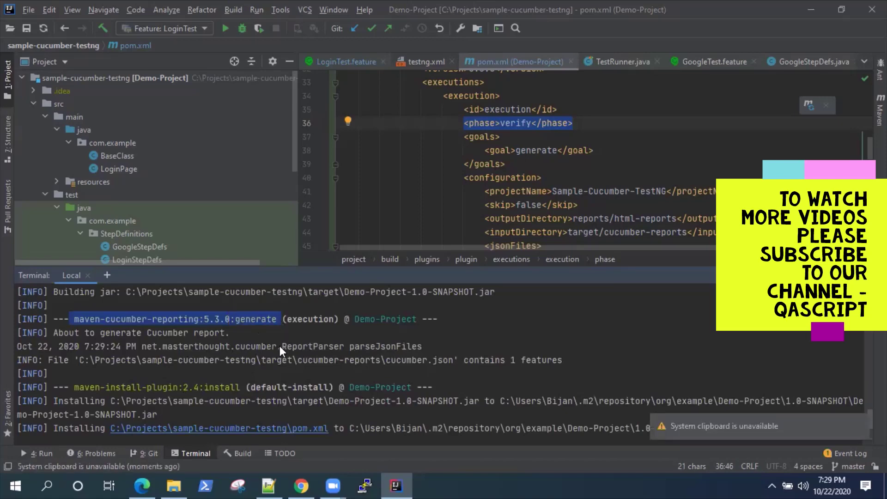
left_click(55, 365)
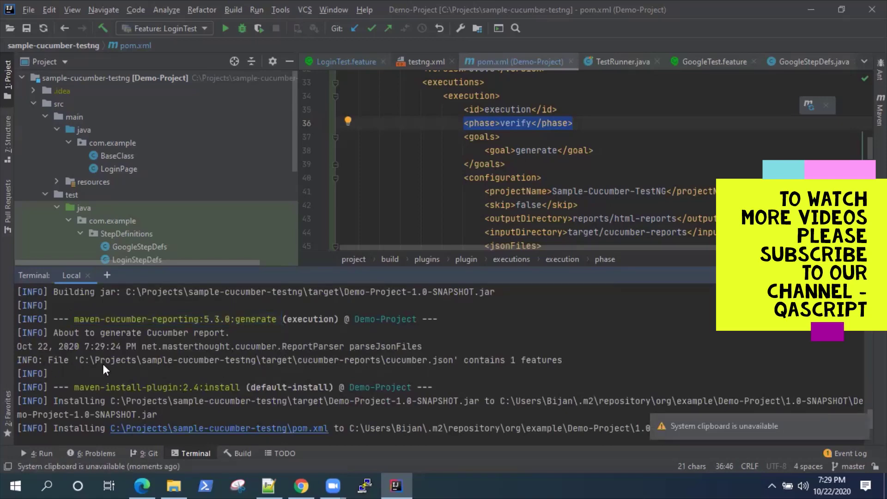
left_click_drag(134, 360, 460, 359)
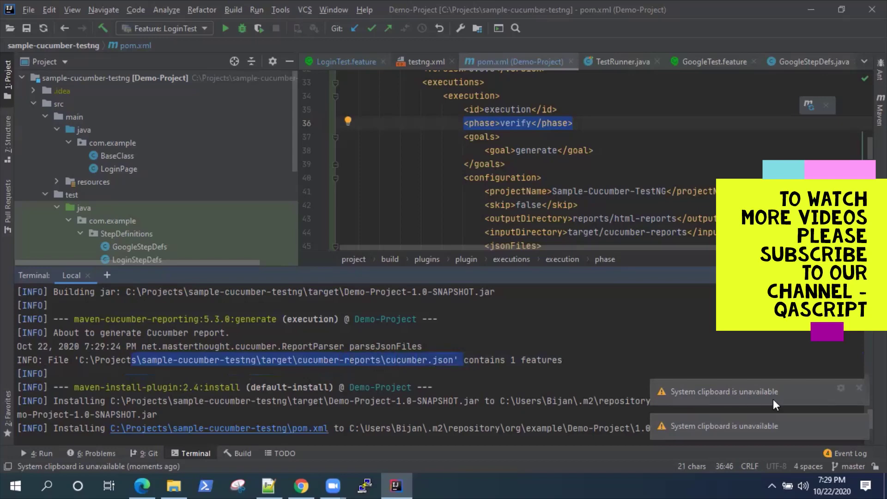
left_click(859, 392)
left_click(859, 423)
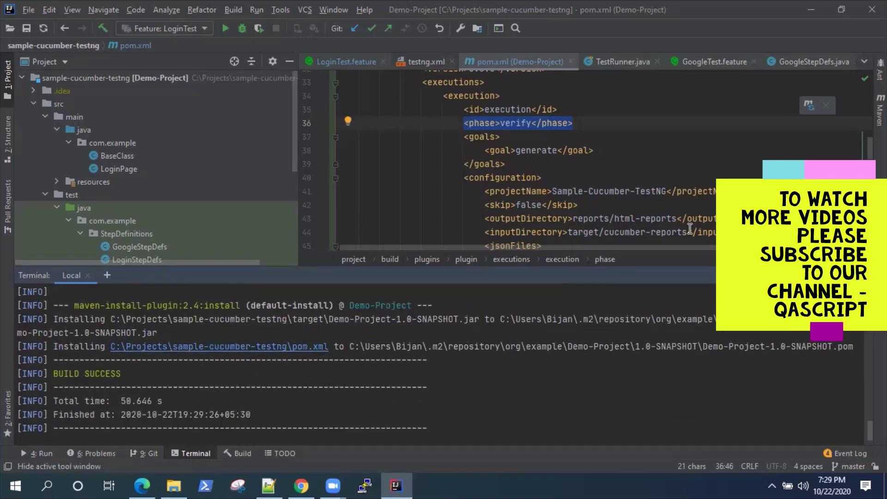
- Hide the Terminal and expand reports > html-reports > cucumber-html-reports in the project tree
left_click(870, 276)
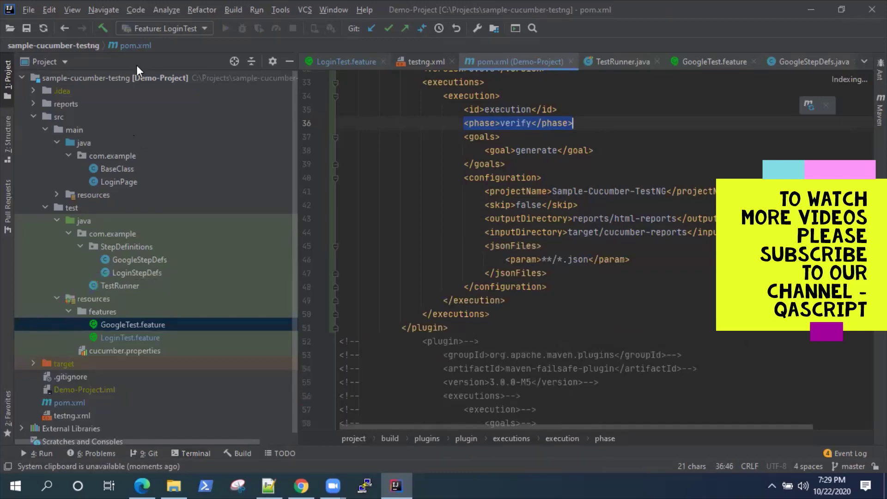
left_click(65, 104)
left_click(34, 103)
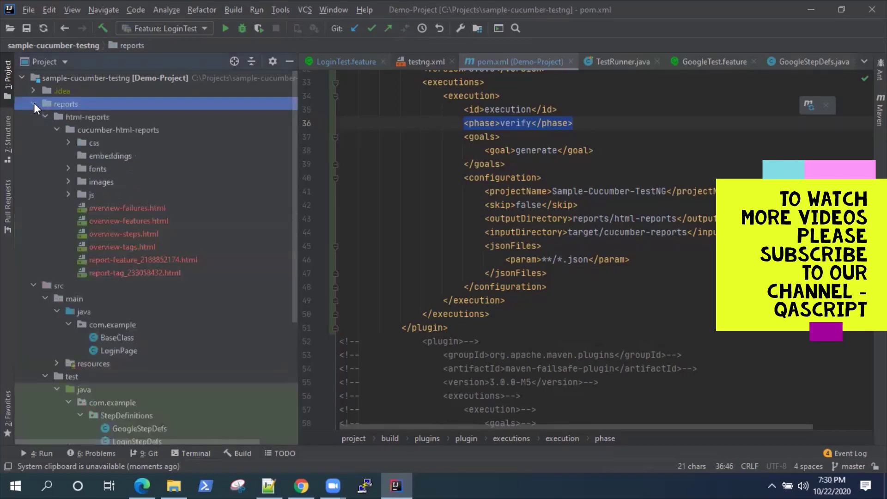
left_click(71, 118)
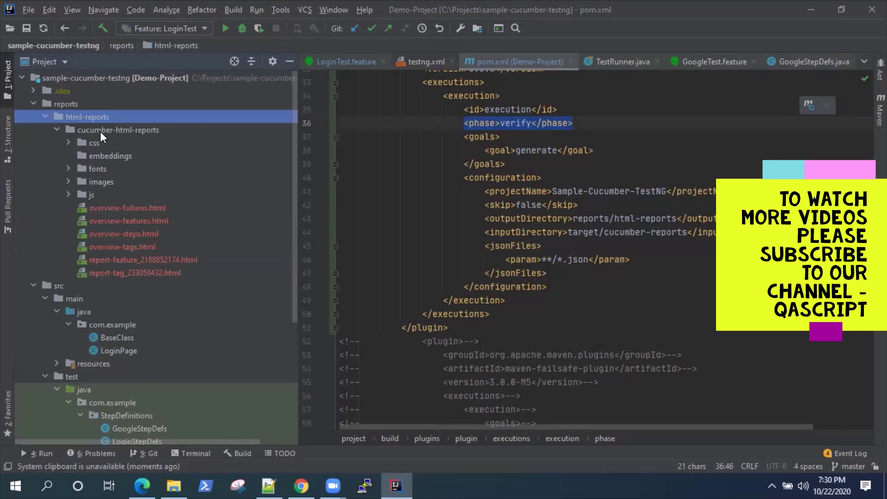
left_click(135, 131)
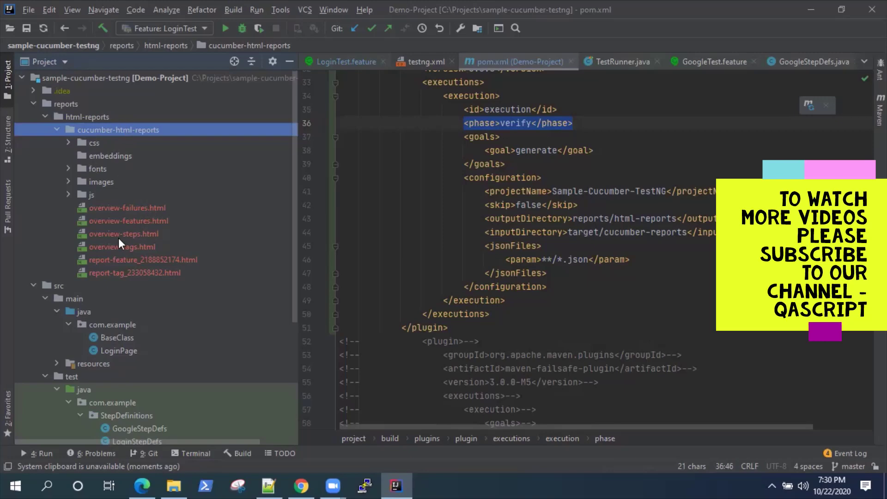
- Right-click overview-features.html to show its Open in Browser options
left_click(124, 210)
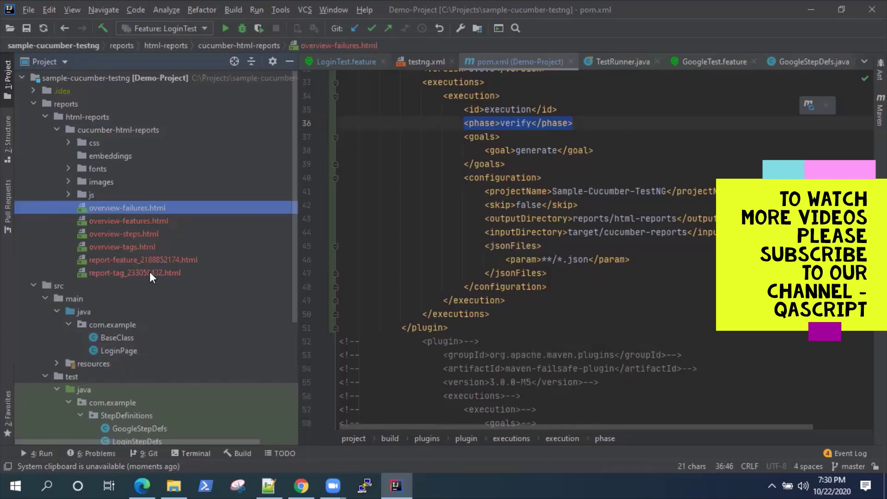
left_click(134, 224)
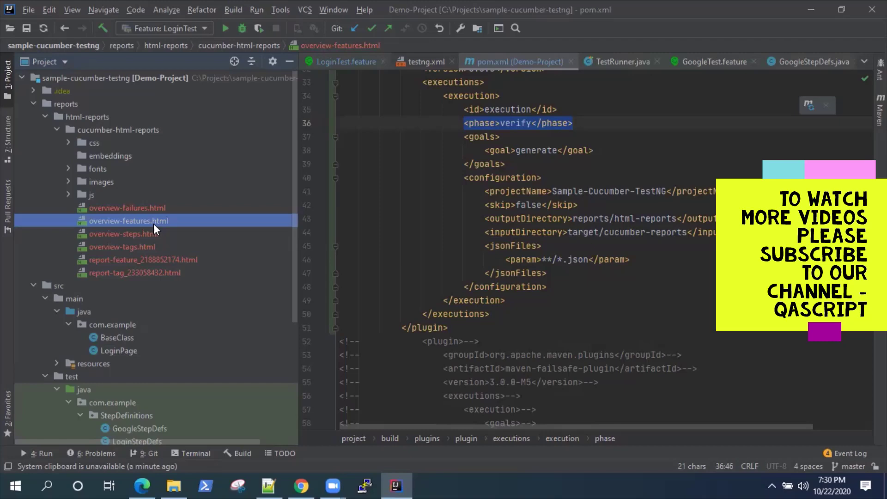
left_click(131, 209)
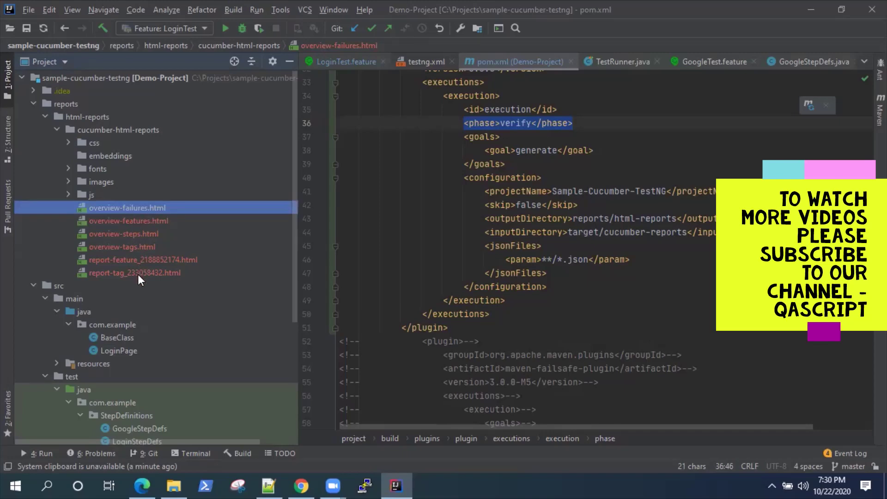
left_click(130, 221)
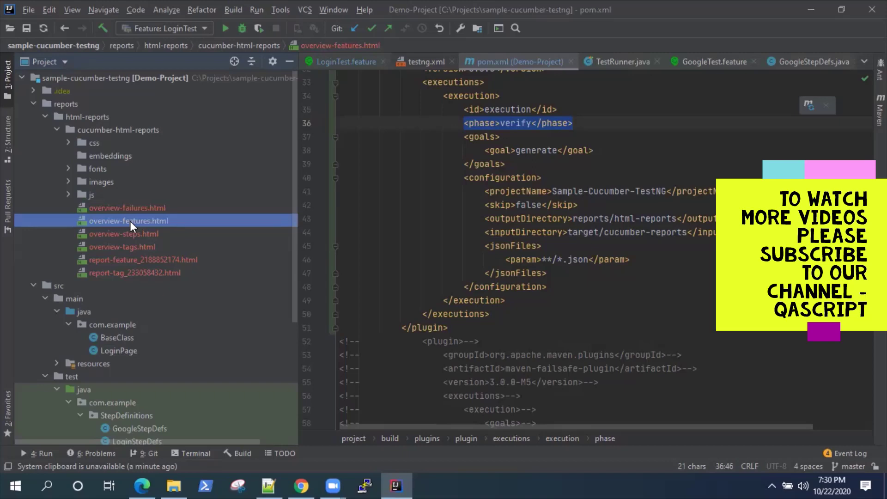
right_click(130, 221)
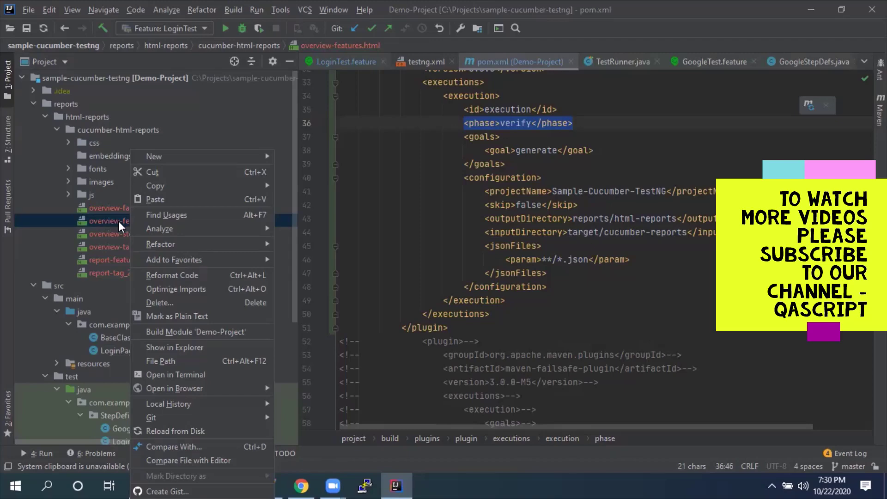
mouse_move(175, 388)
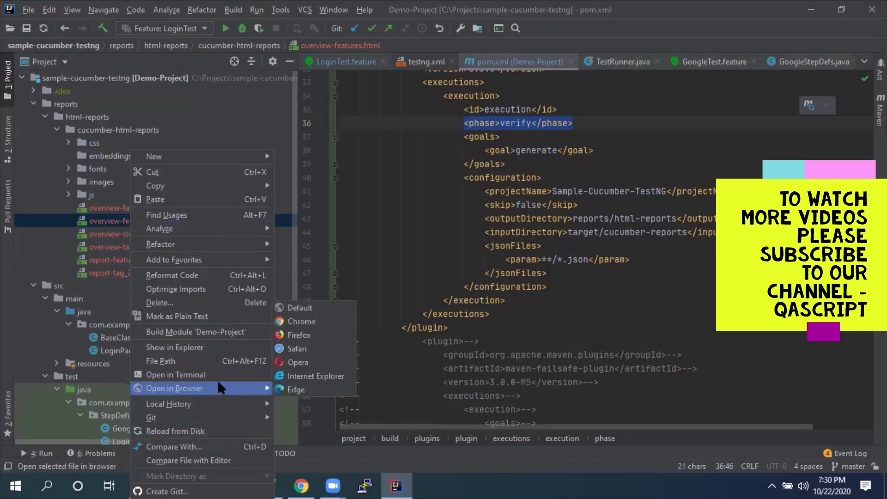
- Open overview-features.html in Chrome and cycle the Features Statistics donut charts
left_click(293, 325)
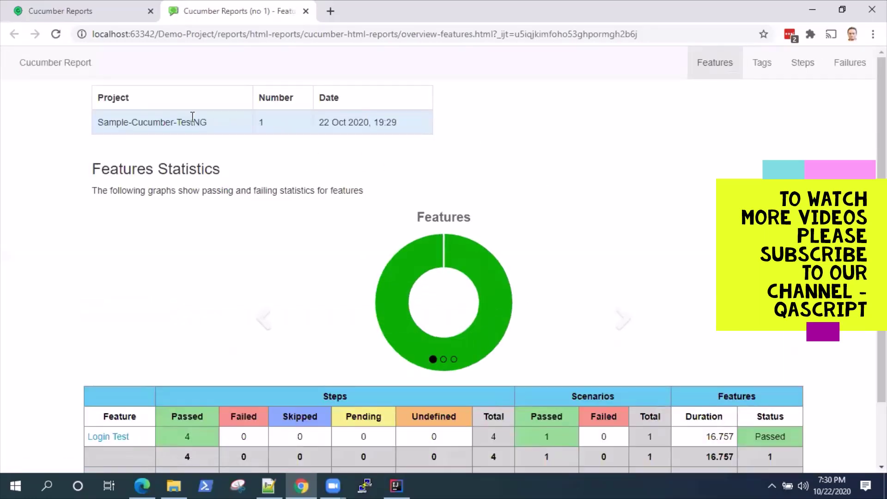
left_click_drag(207, 123, 98, 123)
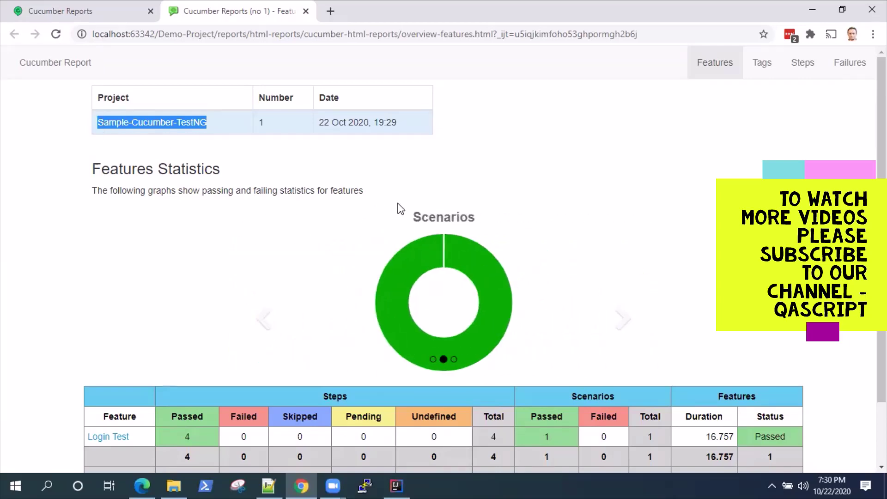
mouse_move(500, 267)
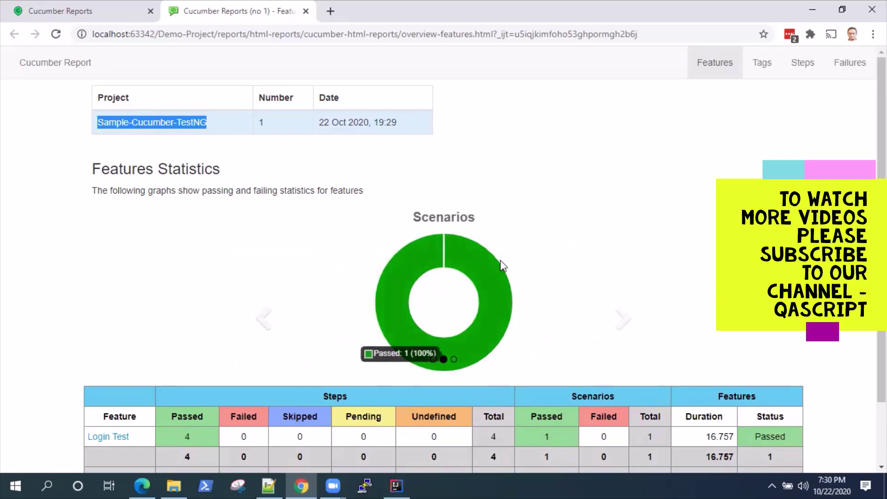
scroll(621, 307, "down", 1)
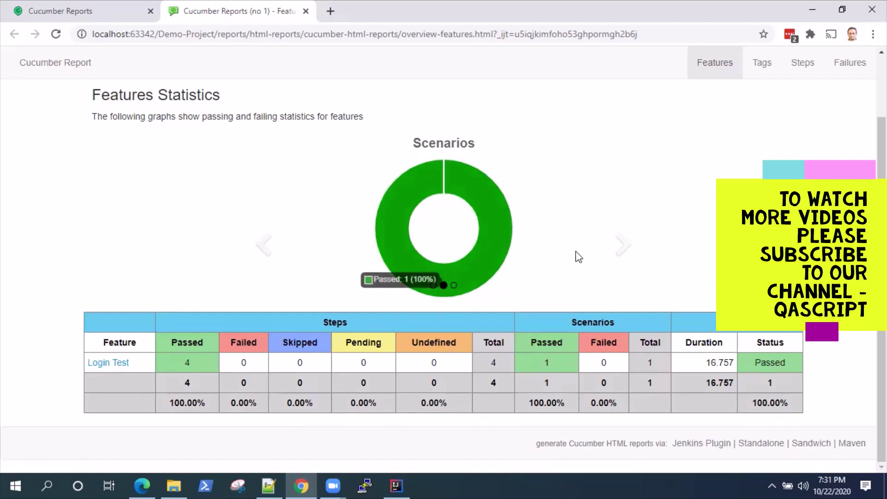
left_click(623, 244)
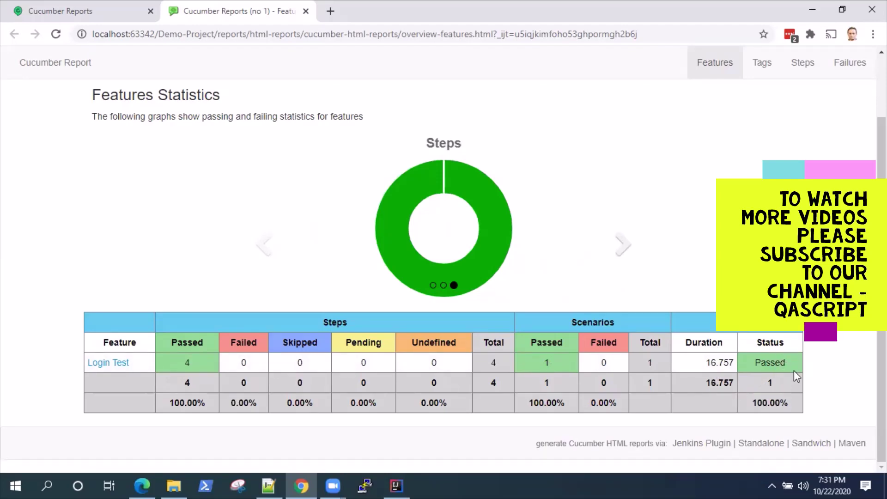
left_click(765, 65)
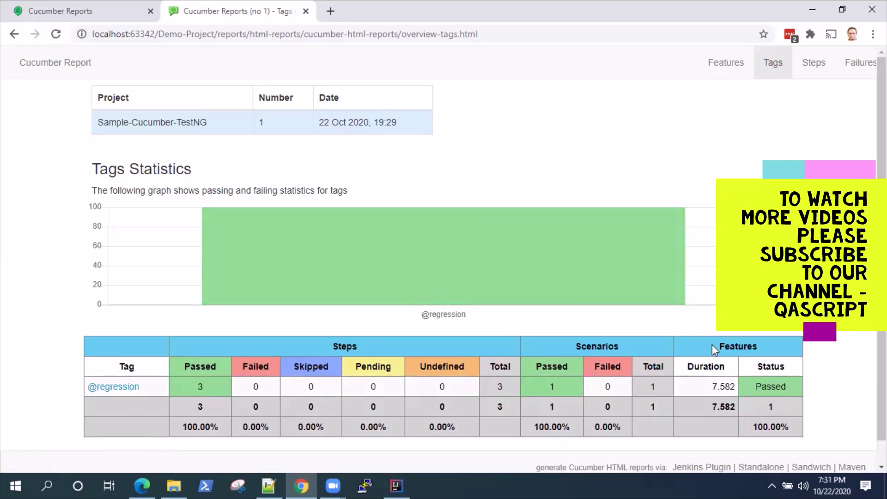
left_click(815, 64)
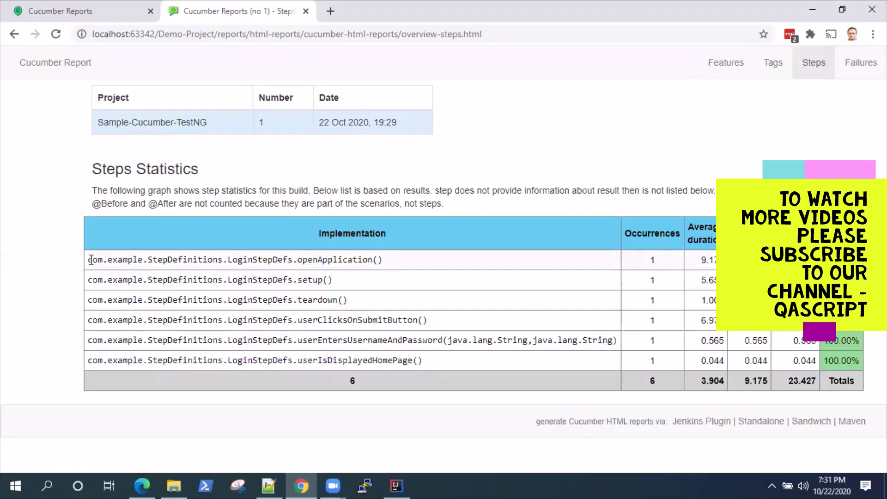
left_click_drag(89, 259, 468, 365)
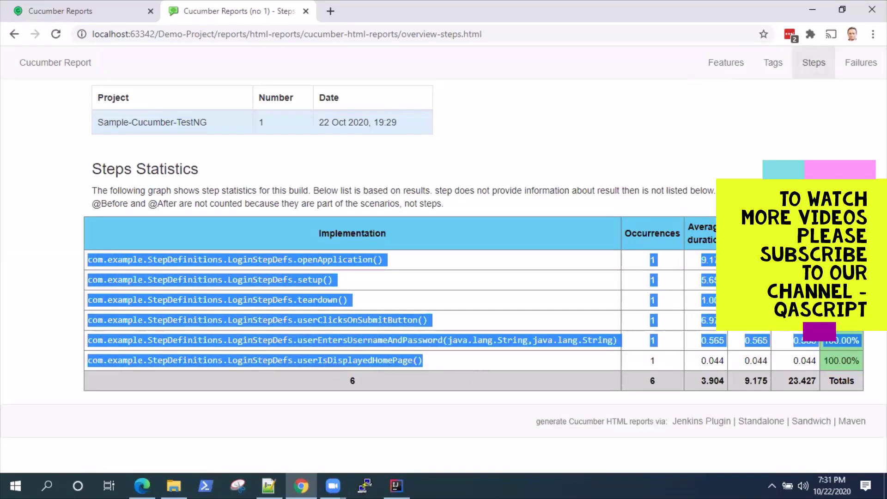
left_click(858, 66)
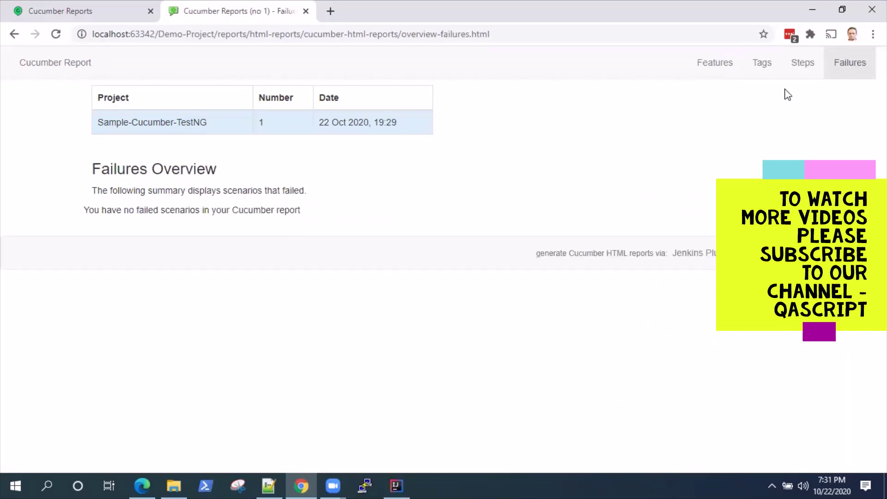
left_click(799, 68)
left_click(723, 70)
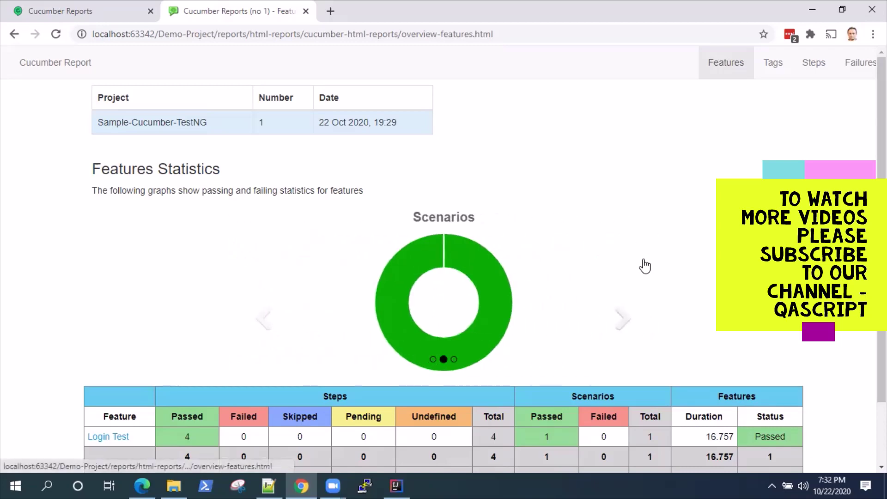
scroll(645, 266, "down", 2)
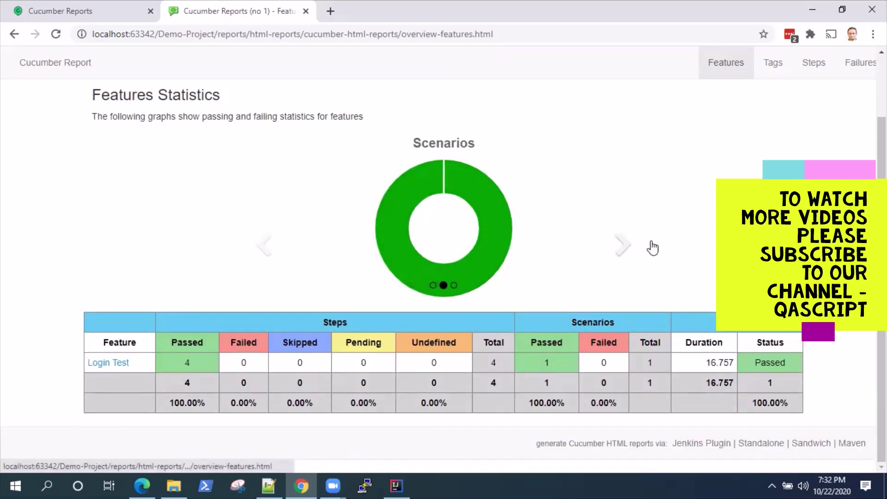
scroll(652, 248, "up", 2)
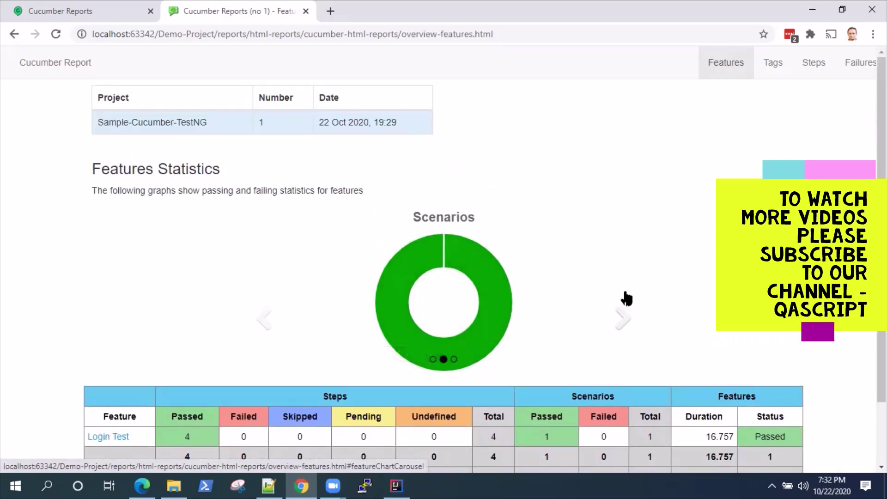
scroll(625, 298, "down", 2)
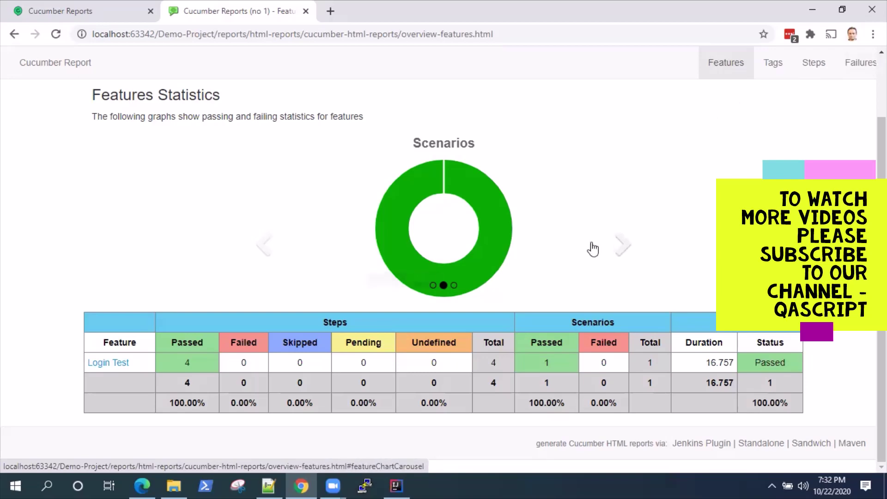
scroll(669, 271, "up", 1)
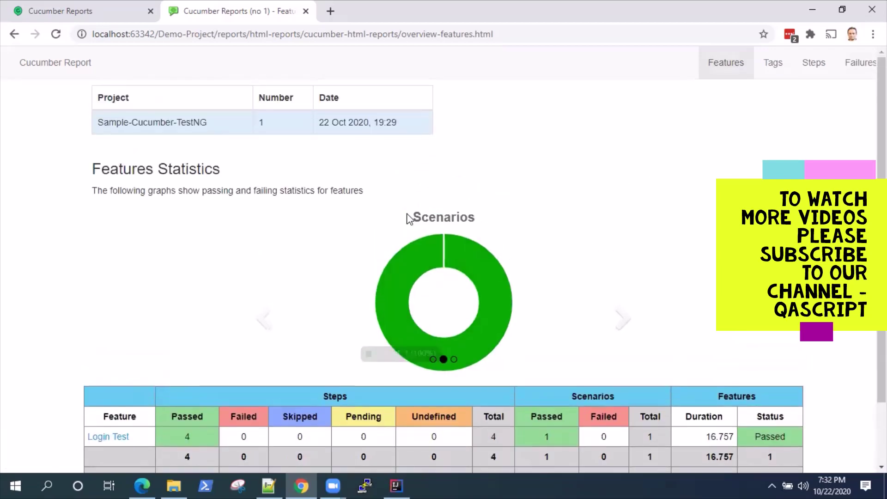